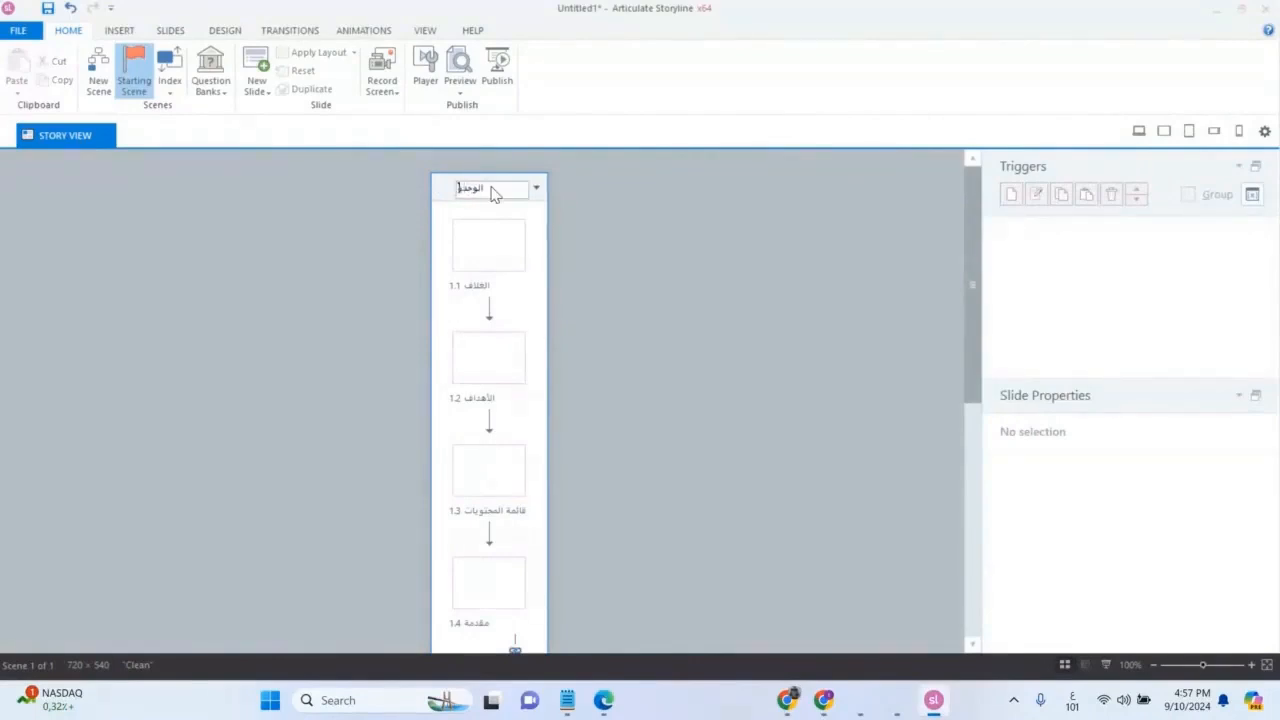
# Rename the scene as "الدرس الاول".
pyautogui.write('دة')
pyautogui.doubleClick(469, 188)
pyautogui.write('الدرس الأول')
pyautogui.click(601, 326)
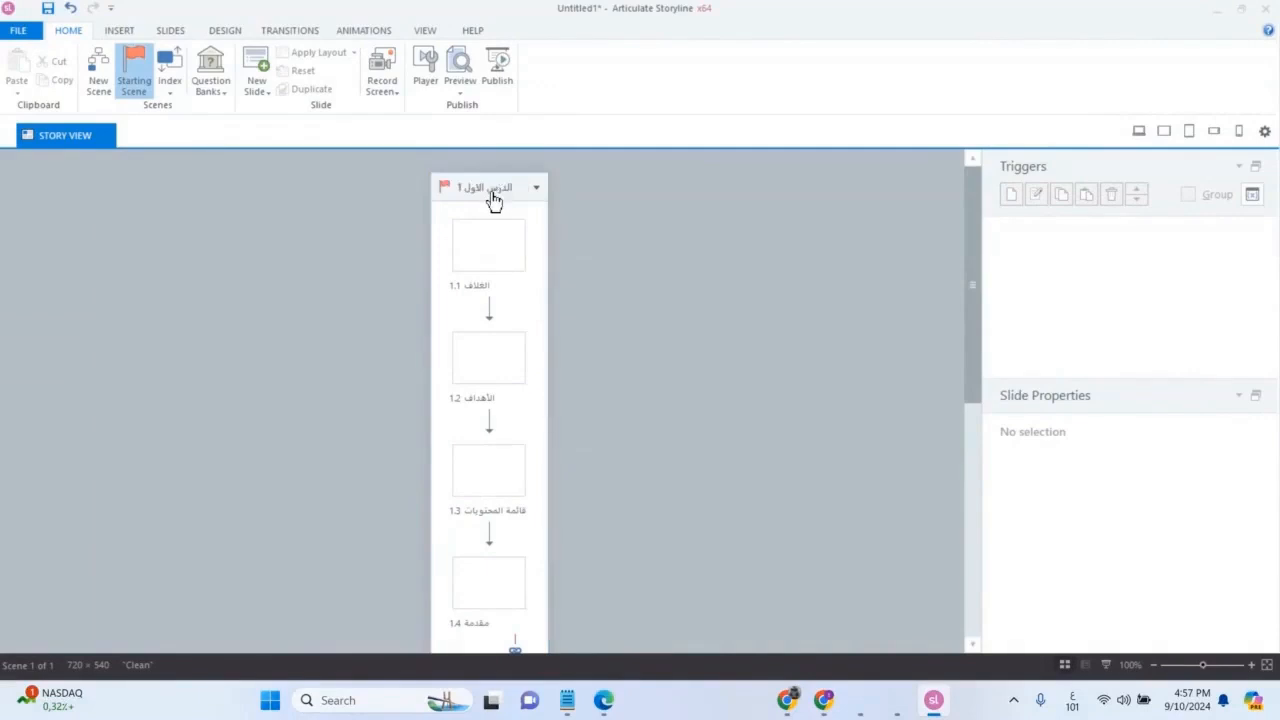
# Add a new slide with the Blank basic layout after the "مقدمة" slide.
pyautogui.scroll(-2, 494, 285)
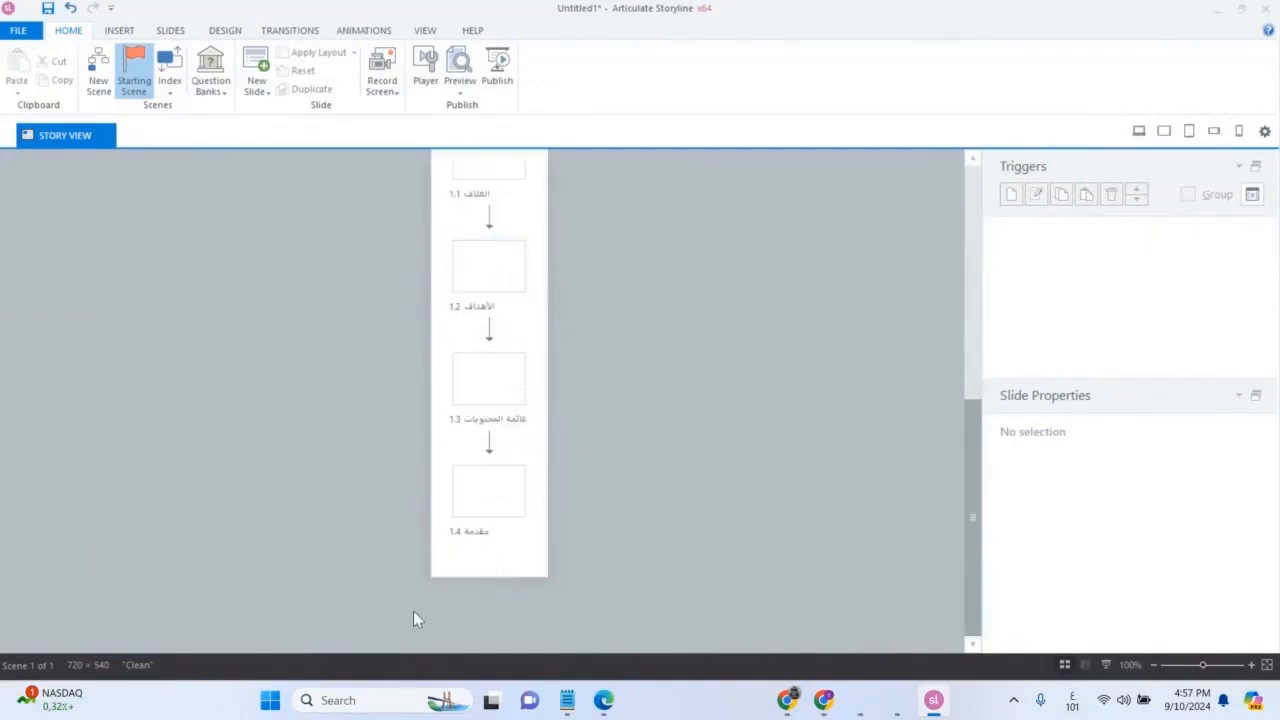
pyautogui.scroll(2, 500, 466)
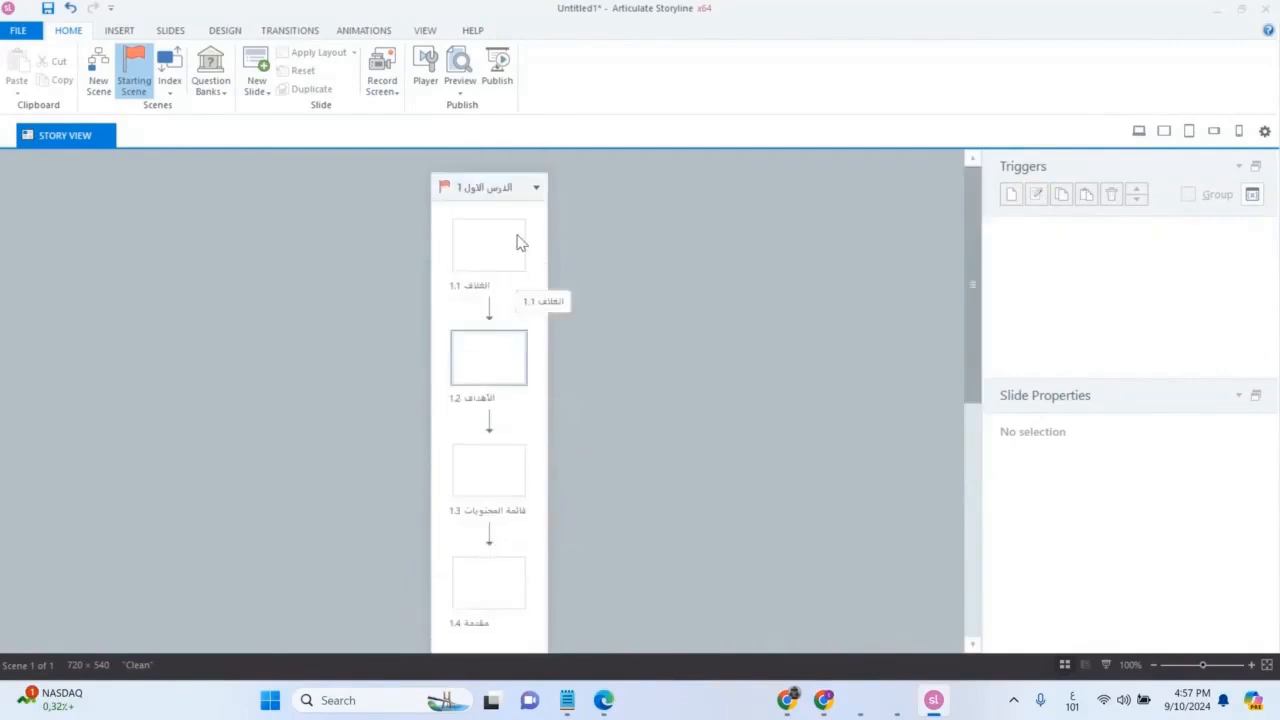
pyautogui.scroll(-2, 510, 410)
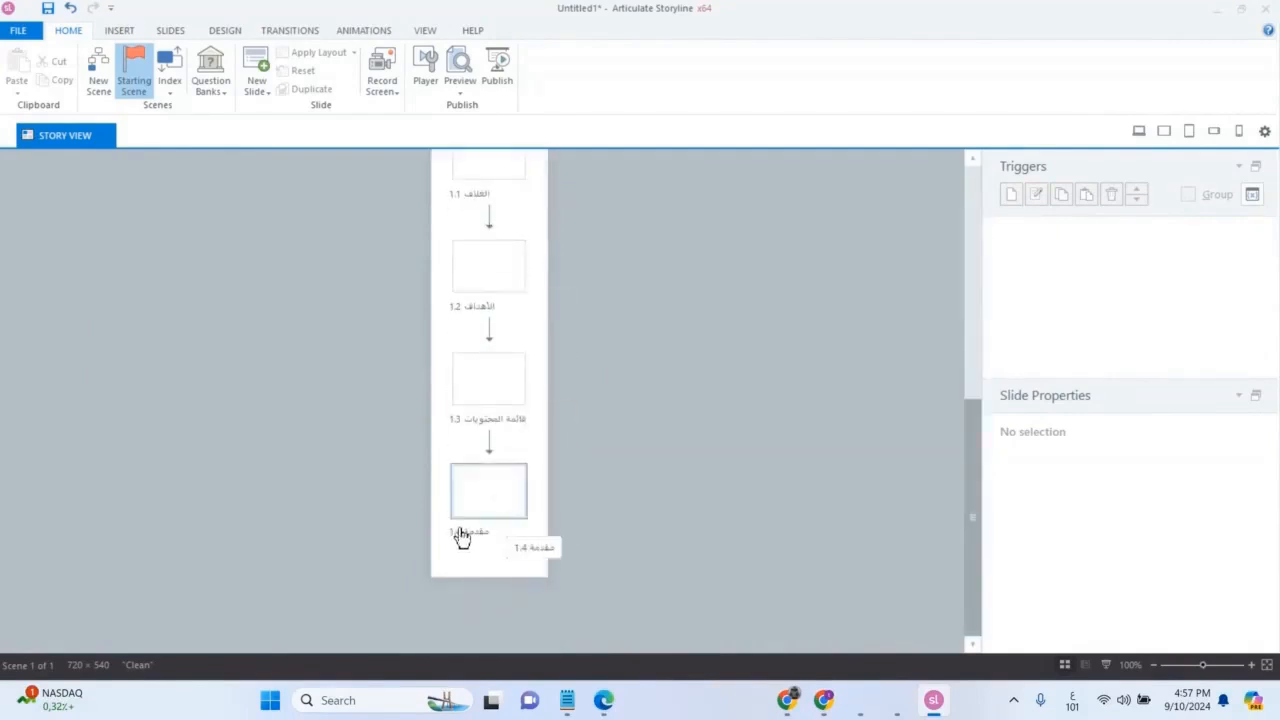
pyautogui.rightClick(485, 507)
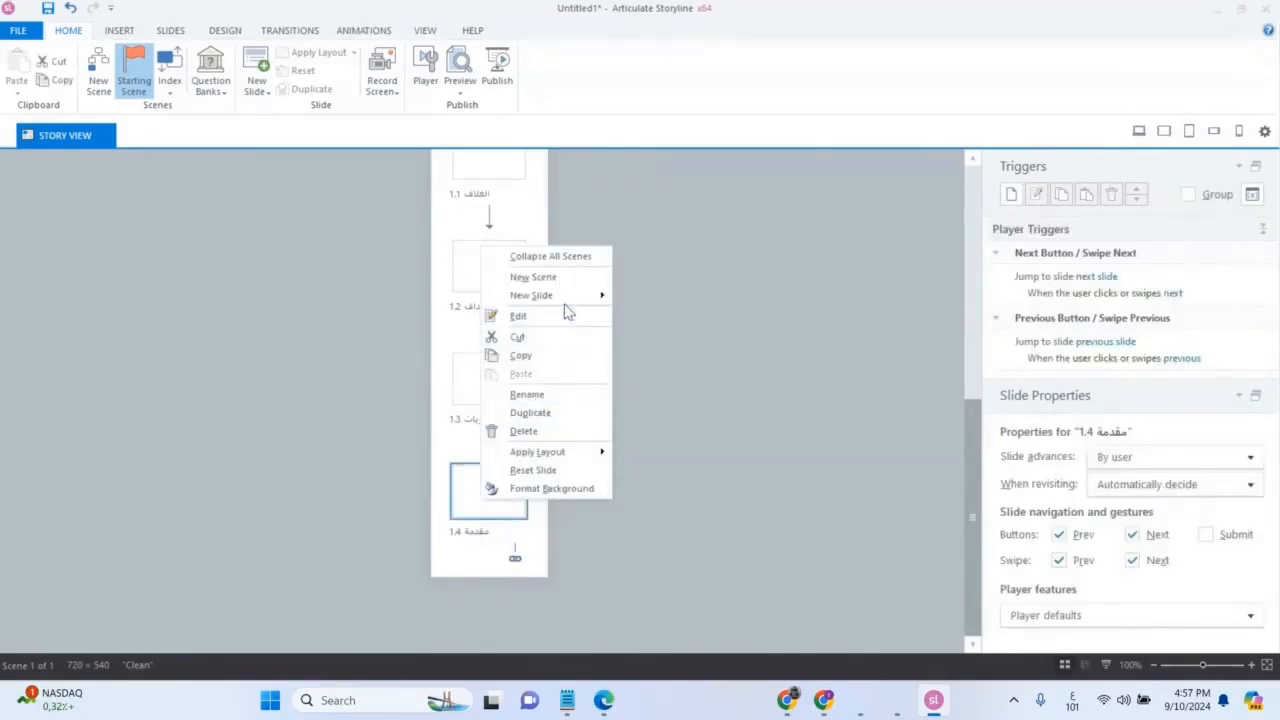
pyautogui.moveTo(572, 300)
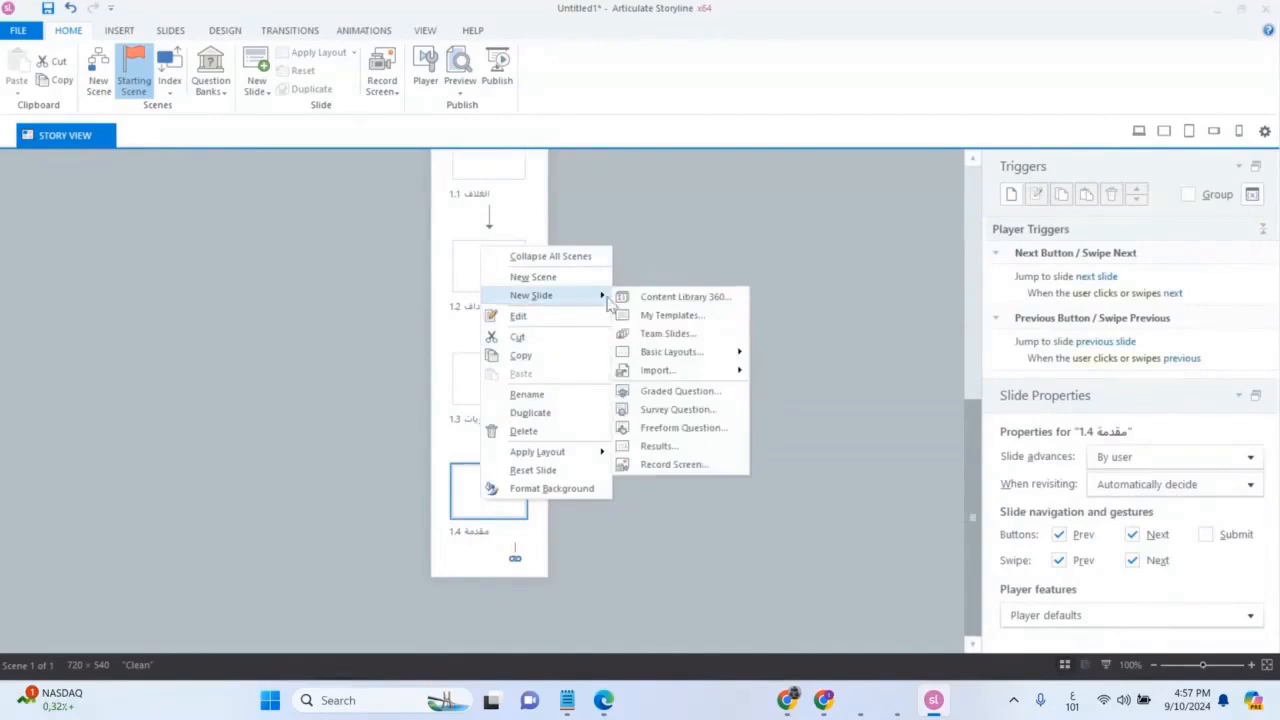
pyautogui.moveTo(708, 360)
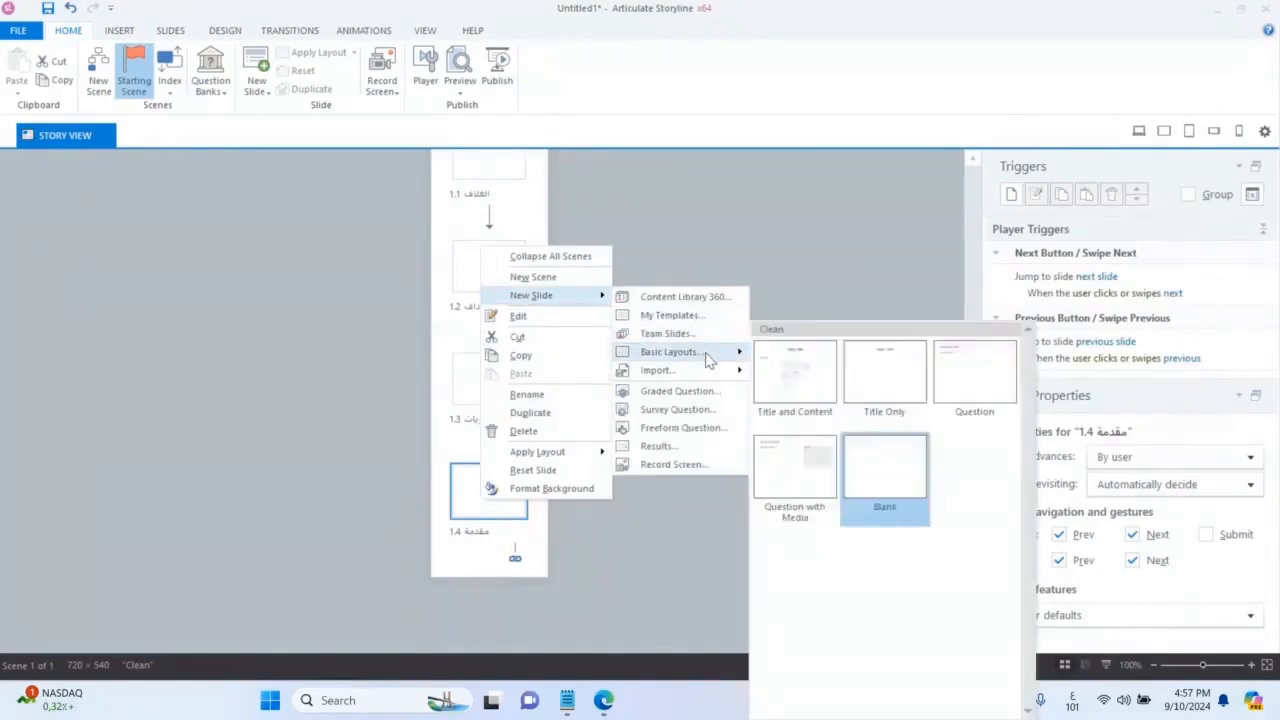
pyautogui.click(907, 495)
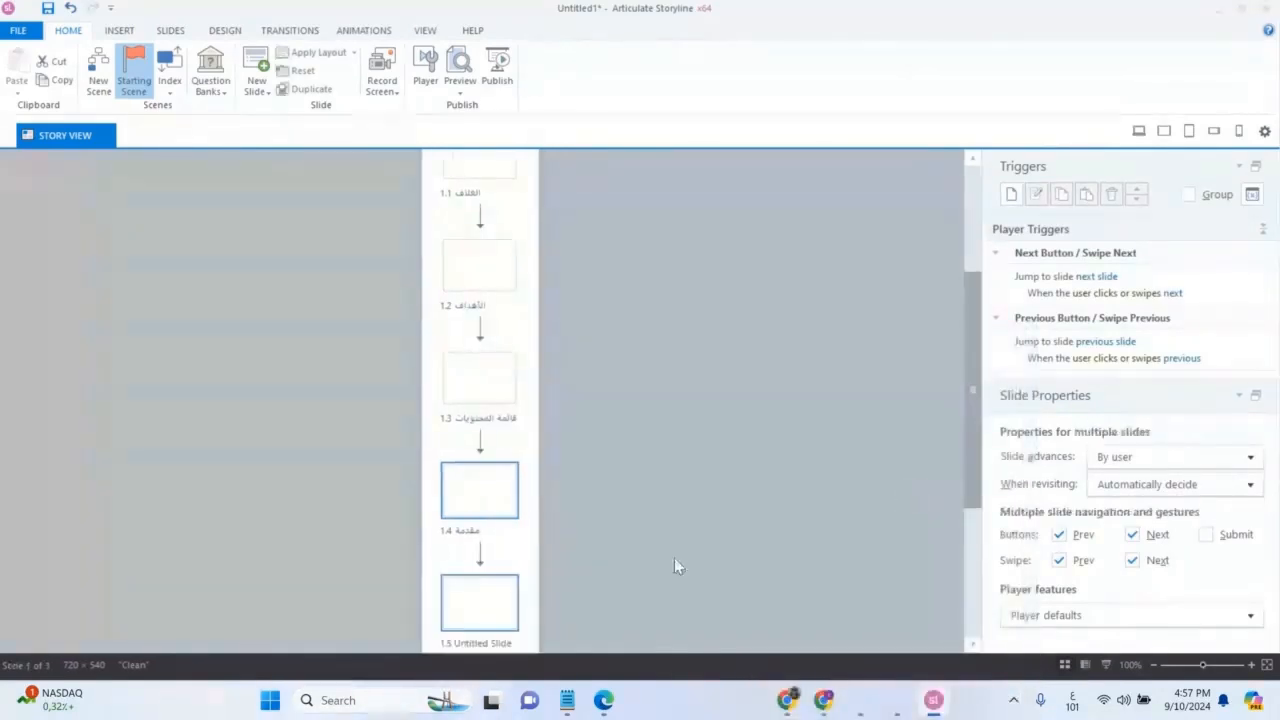
# Rename the new untitled slide at the end of the scene as "الموضوع الأول".
pyautogui.scroll(-2, 656, 560)
pyautogui.click(490, 540)
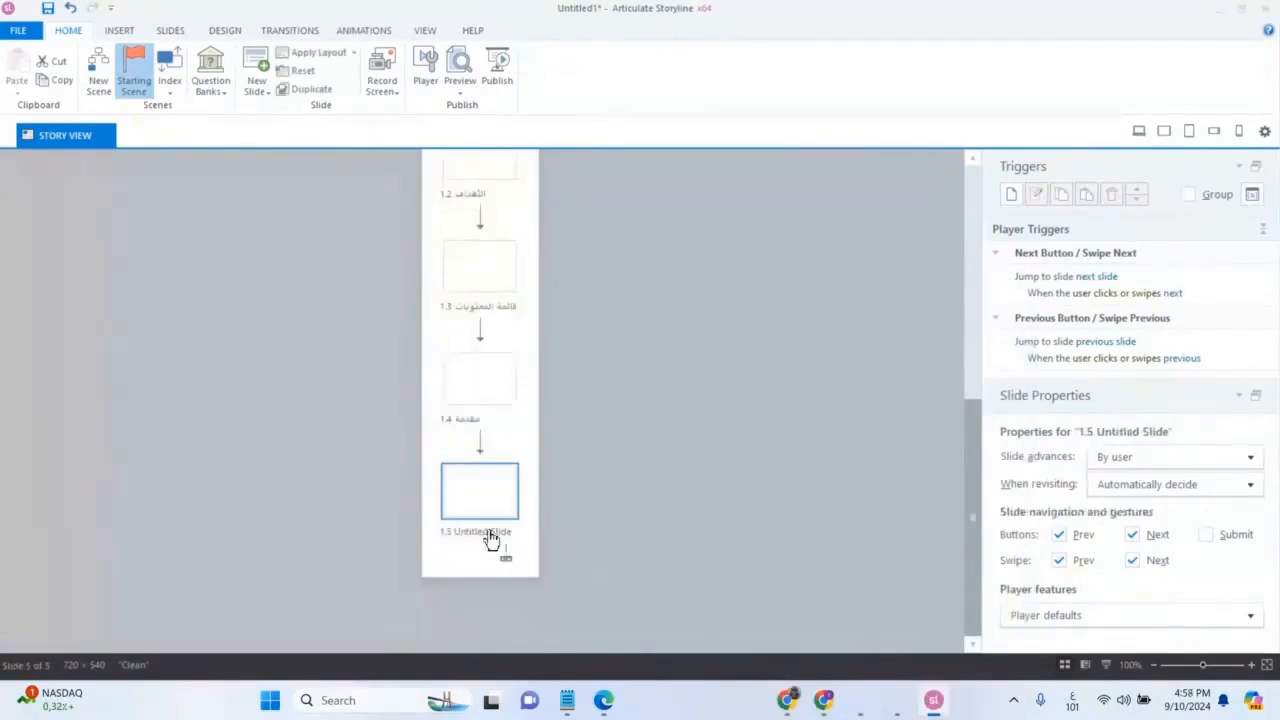
pyautogui.click(475, 540)
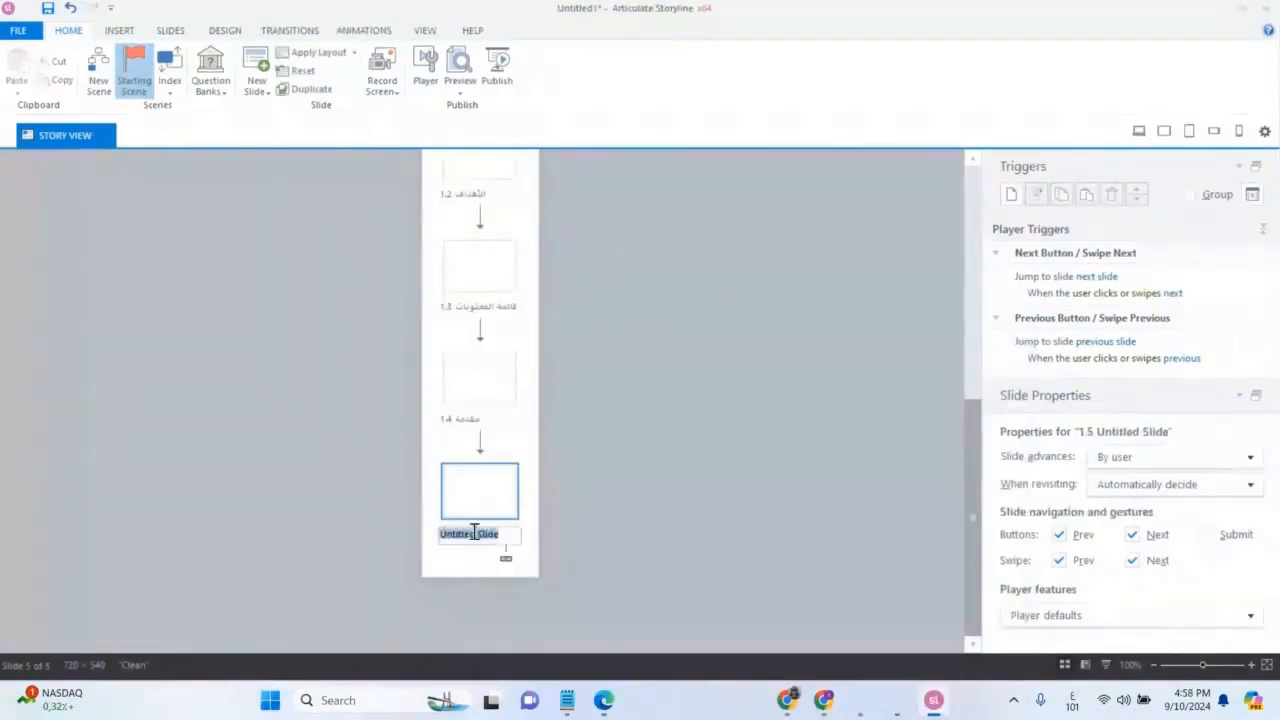
pyautogui.press('BackSpace')
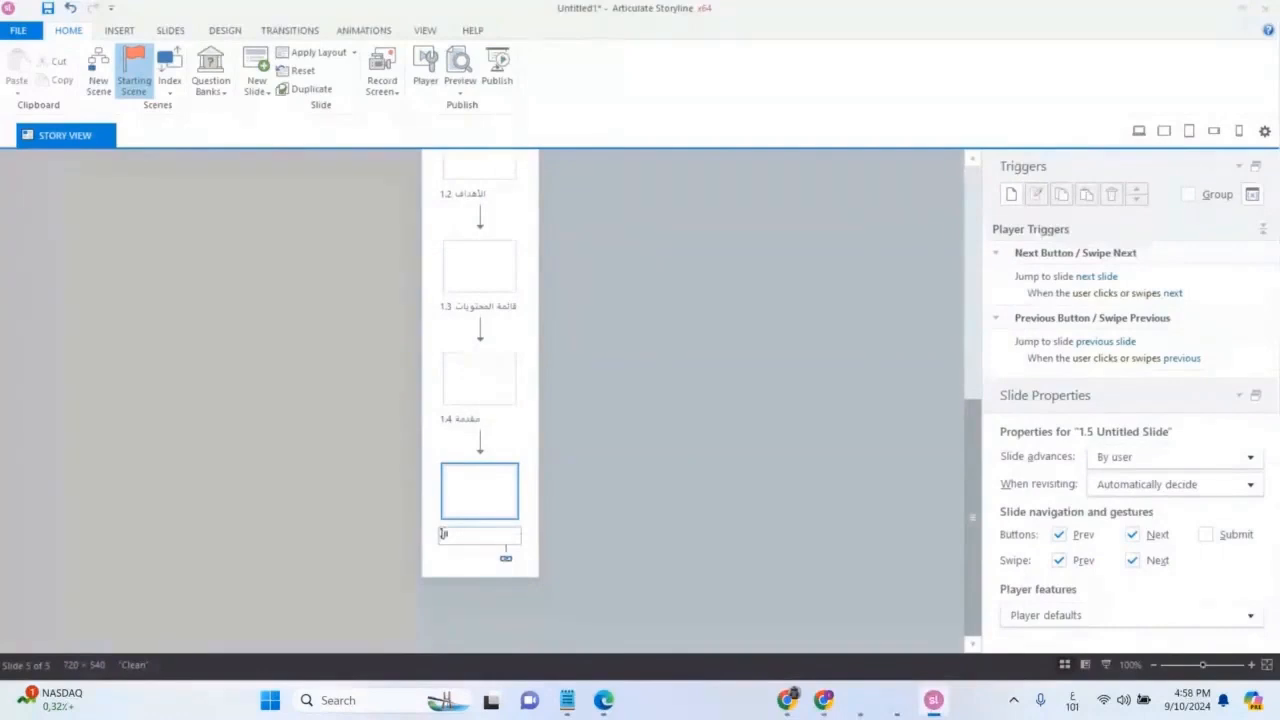
pyautogui.write('الموضوع')
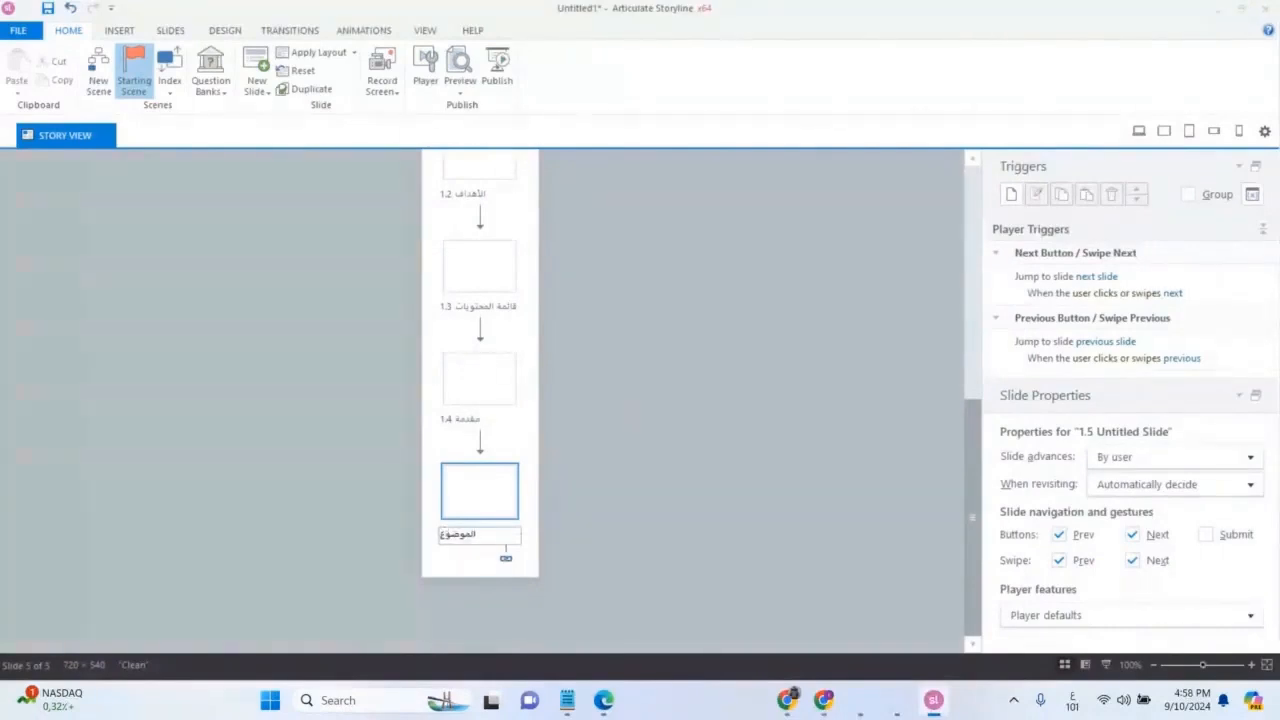
pyautogui.write(' 1')
pyautogui.write('لأول')
pyautogui.press('Return')
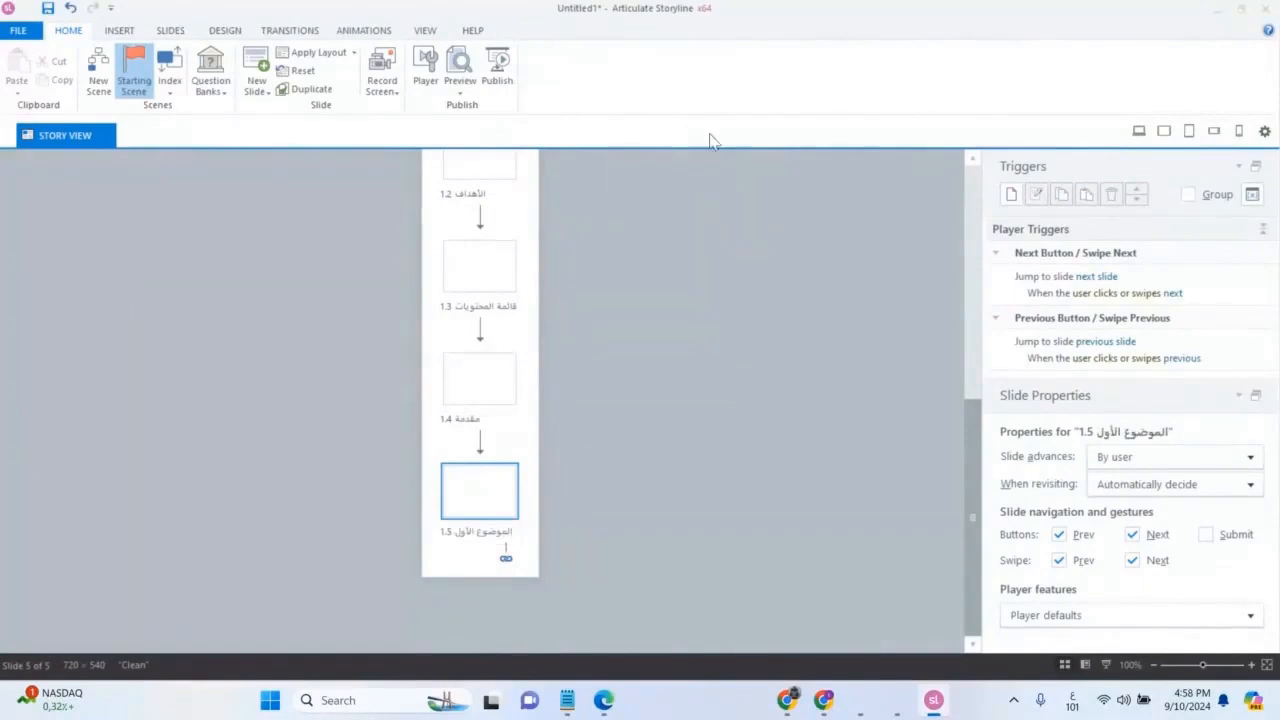
# Duplicate the "الموضوع الأول" slide.
pyautogui.rightClick(502, 501)
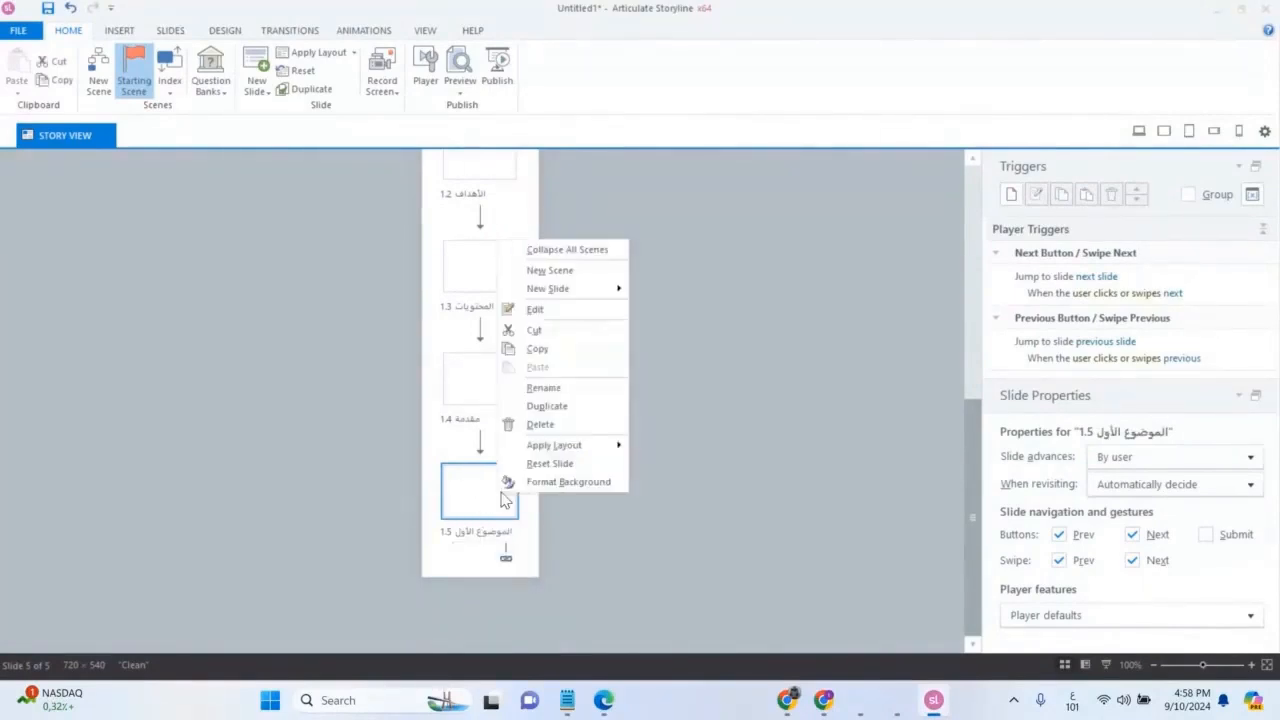
pyautogui.click(556, 407)
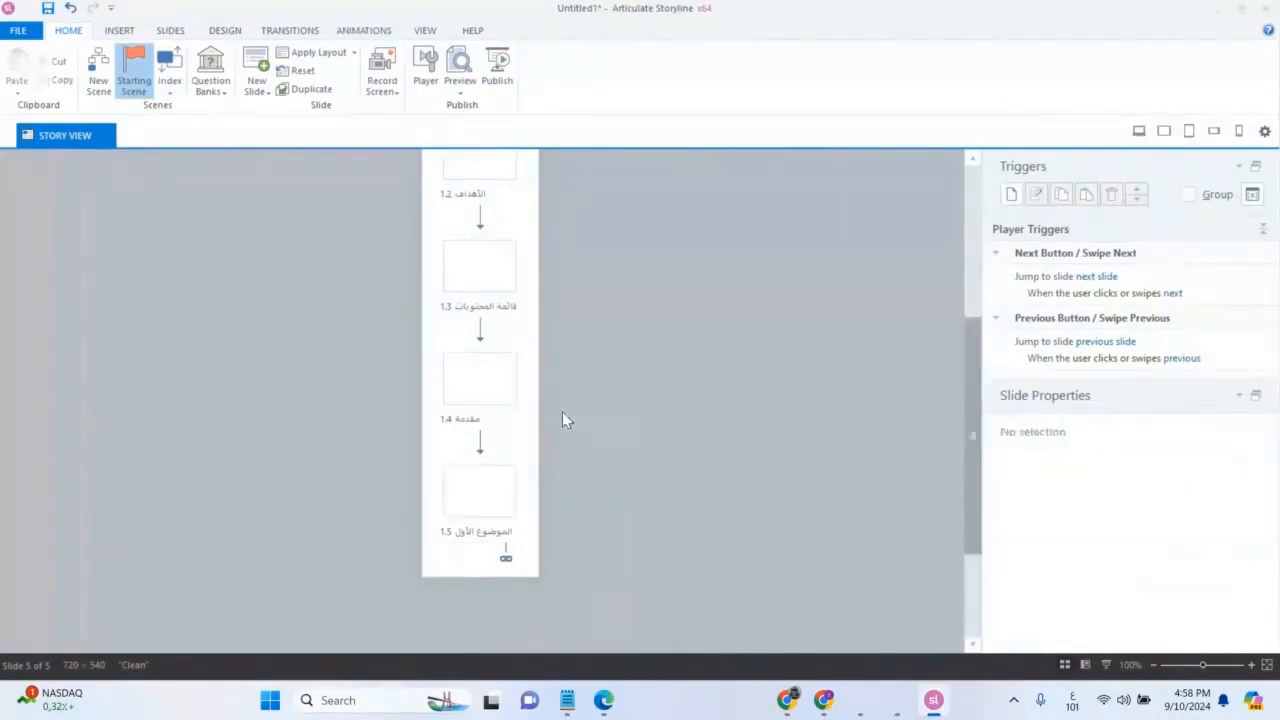
pyautogui.scroll(-1, 466, 600)
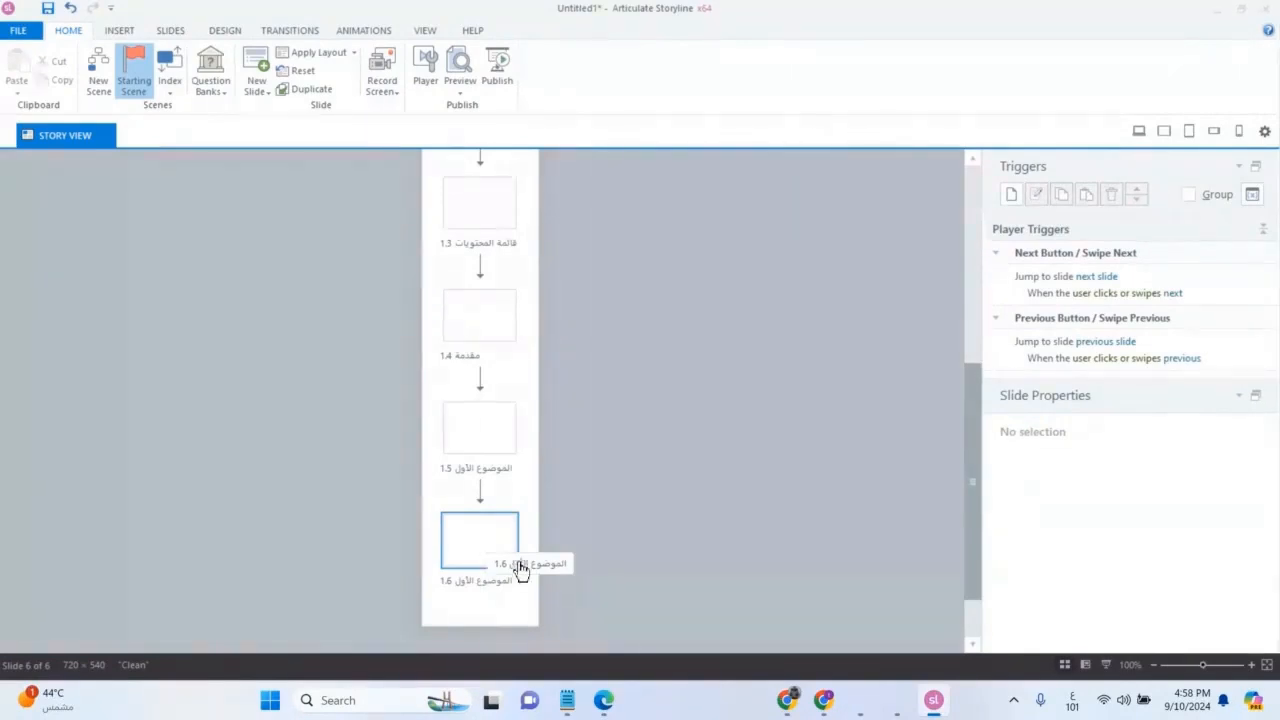
pyautogui.scroll(1, 540, 470)
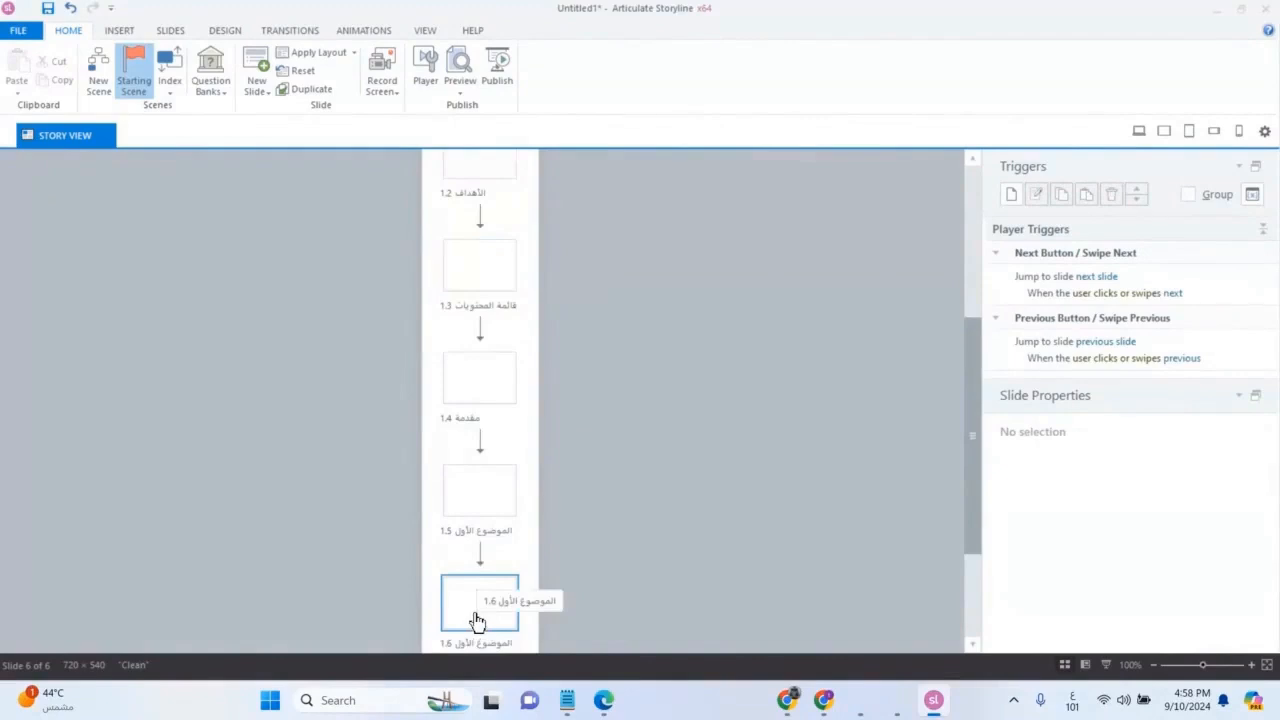
# Rename the duplicated slide 1.6 as "الموضوع الثاني".
pyautogui.scroll(-1, 477, 621)
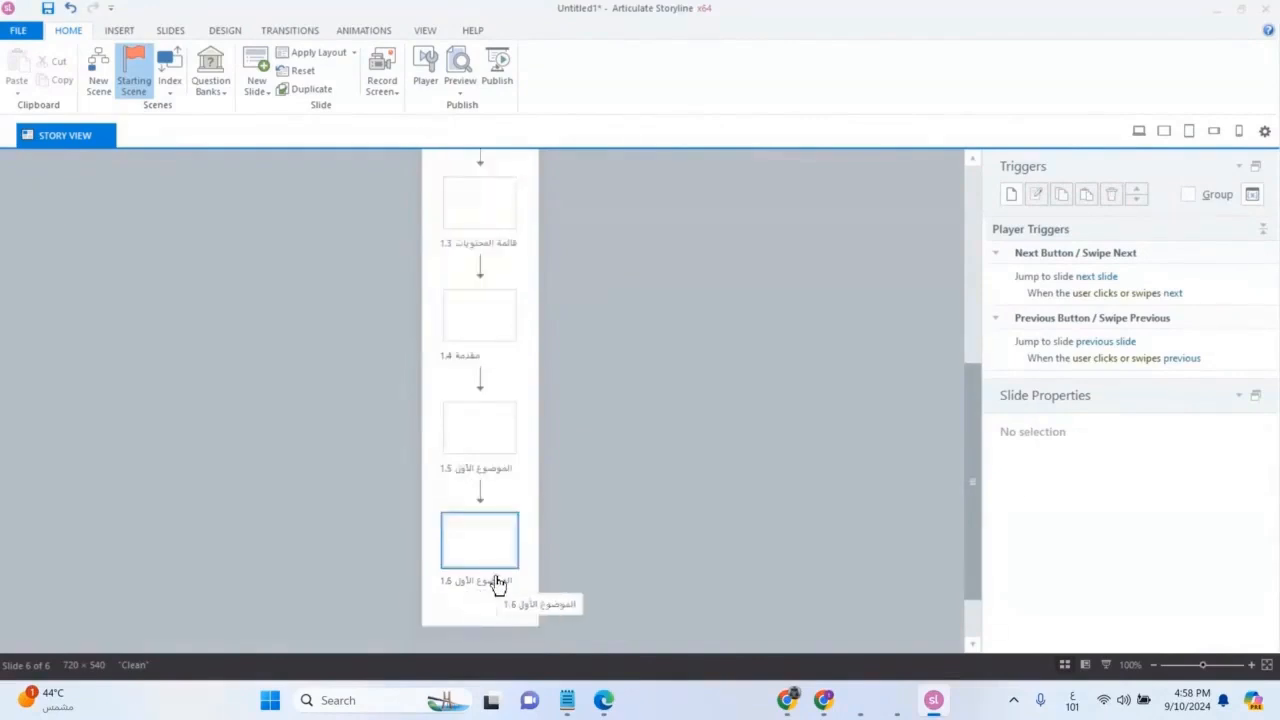
pyautogui.click(497, 585)
pyautogui.click(490, 588)
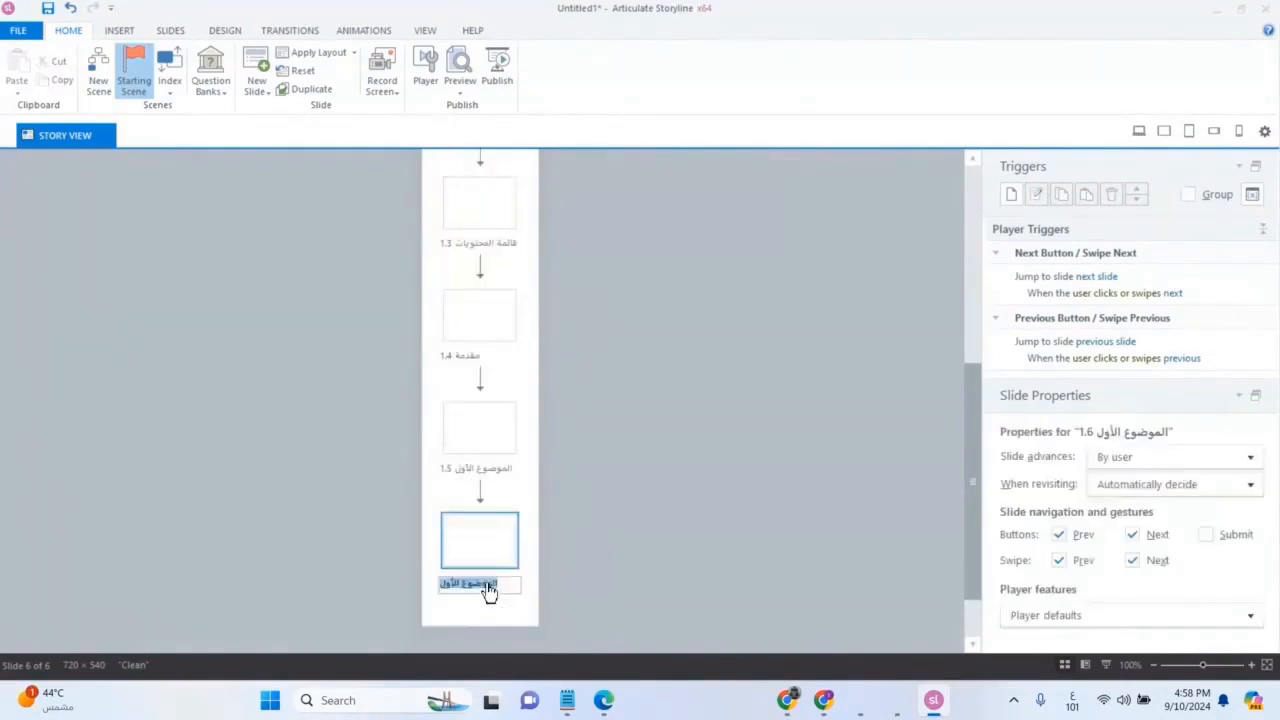
pyautogui.click(451, 583)
pyautogui.write('الثاني')
pyautogui.press('Return')
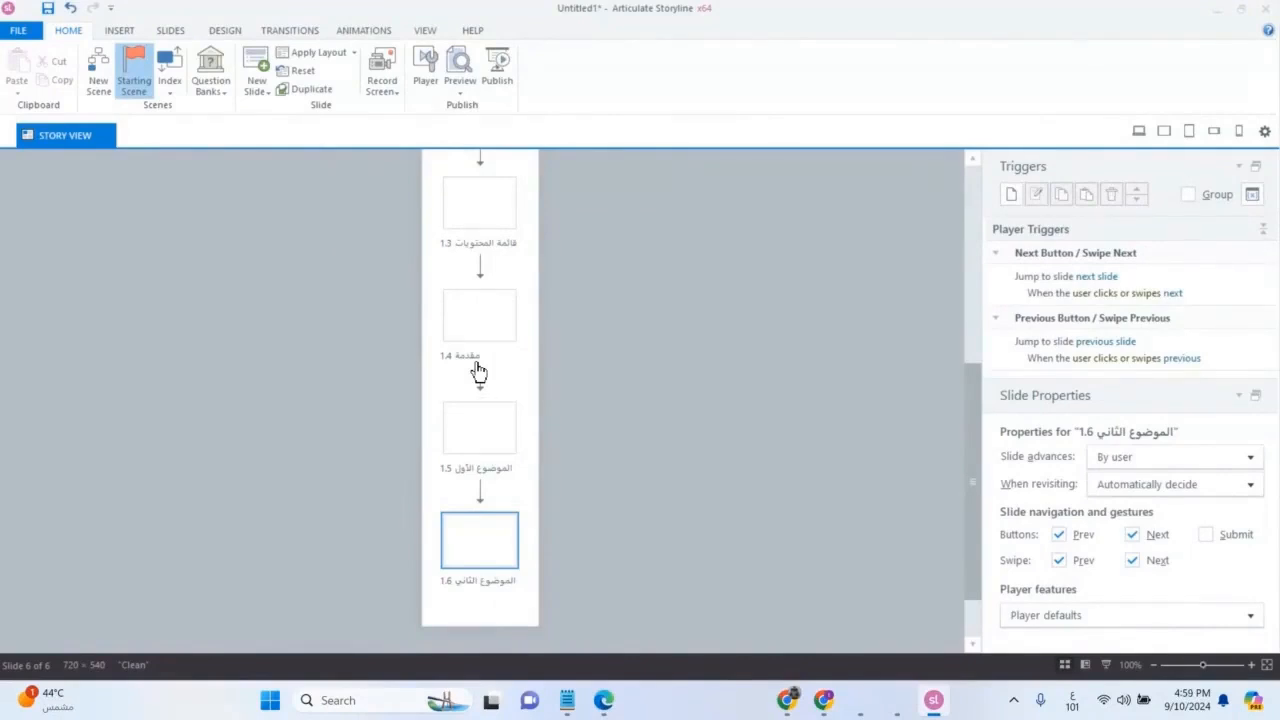
# Review the order of the scene's slides from the cover to the second topic.
pyautogui.keyDown('ctrl'); pyautogui.click(480, 430); pyautogui.keyUp('ctrl')
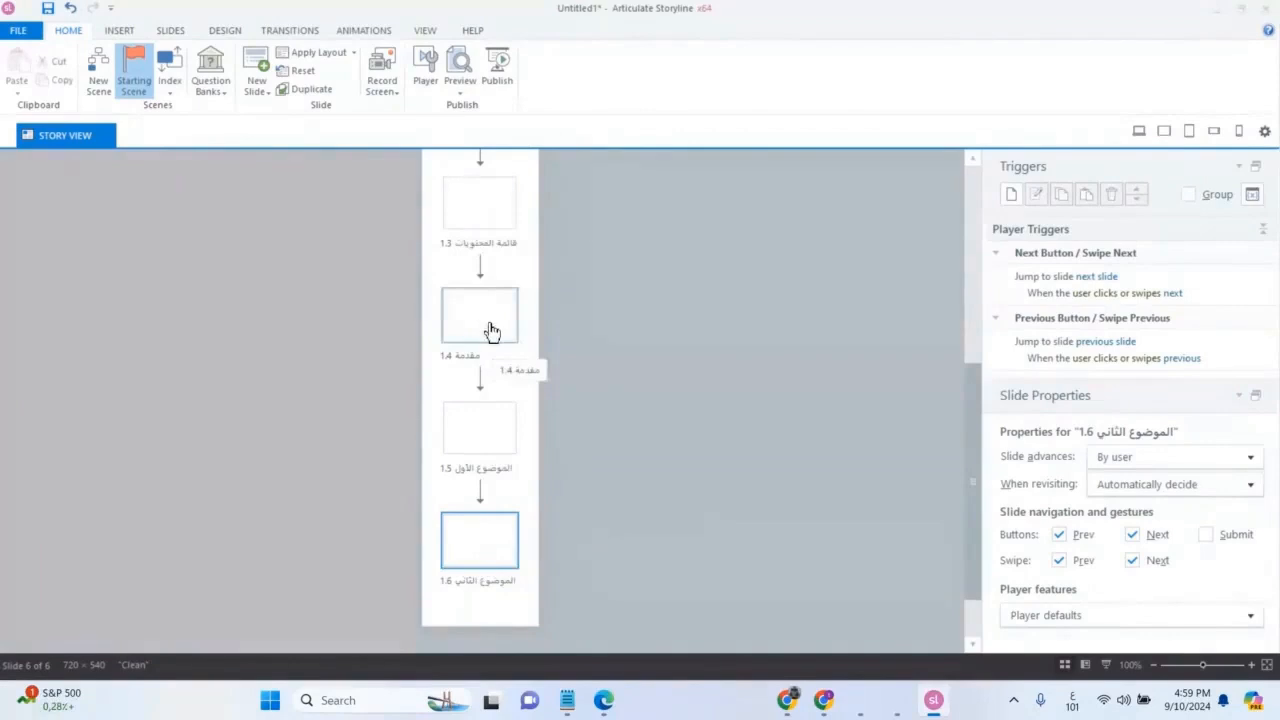
pyautogui.scroll(1, 491, 331)
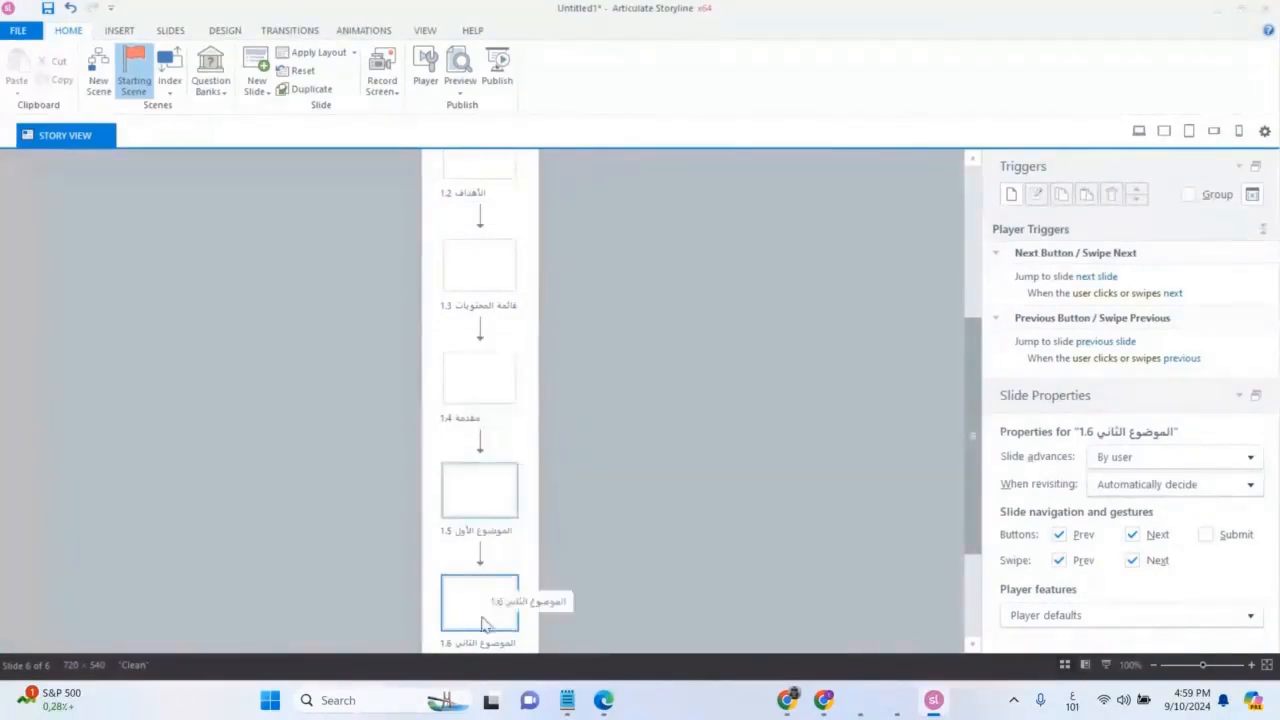
pyautogui.scroll(1, 437, 423)
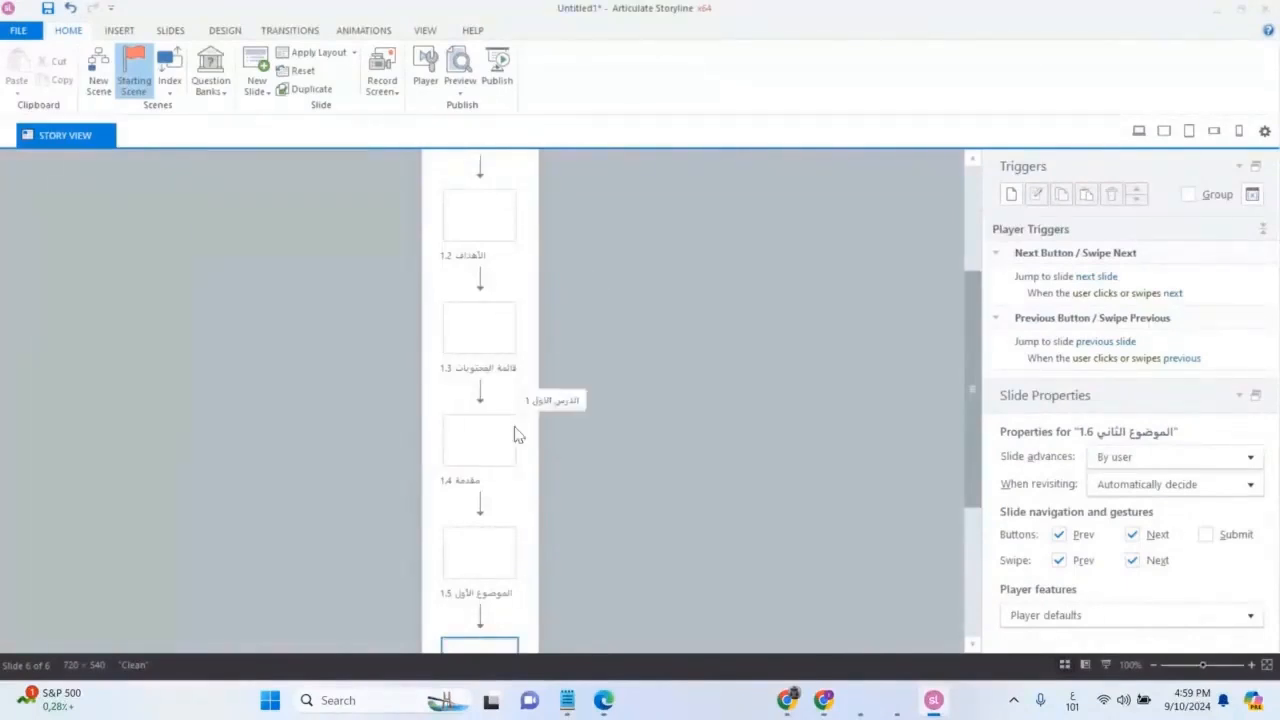
pyautogui.scroll(-1, 475, 500)
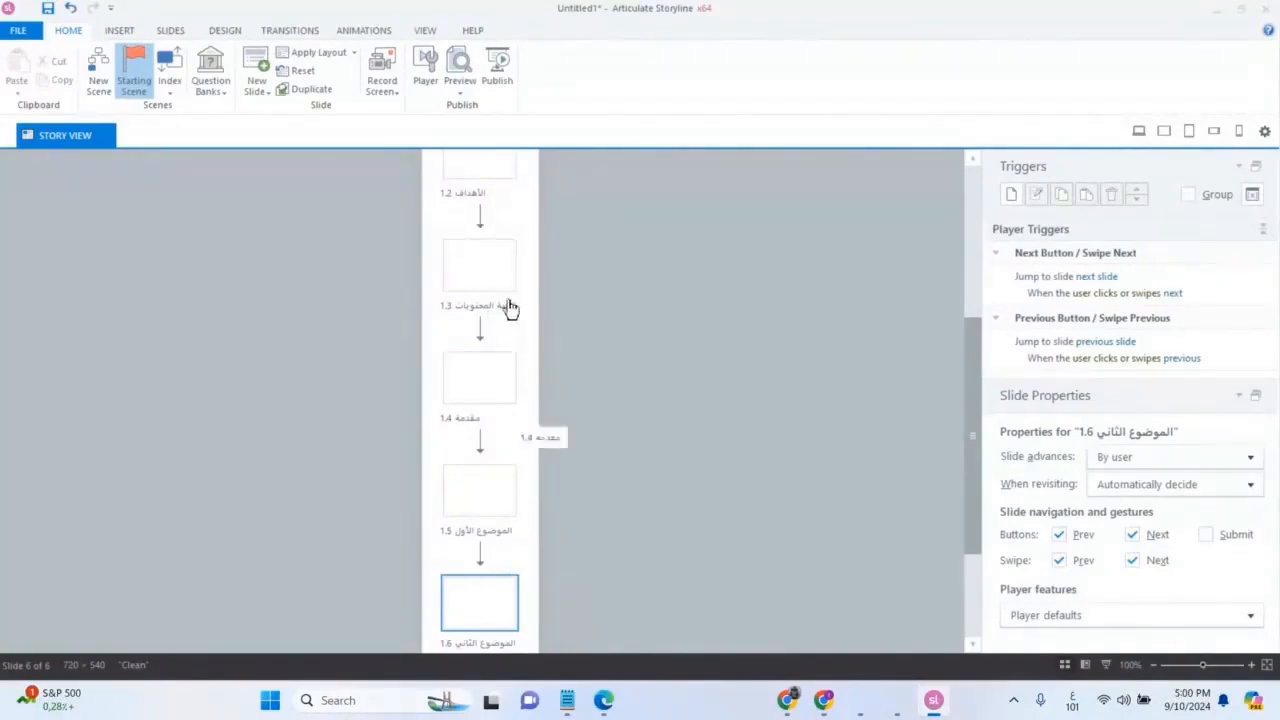
pyautogui.scroll(3, 572, 420)
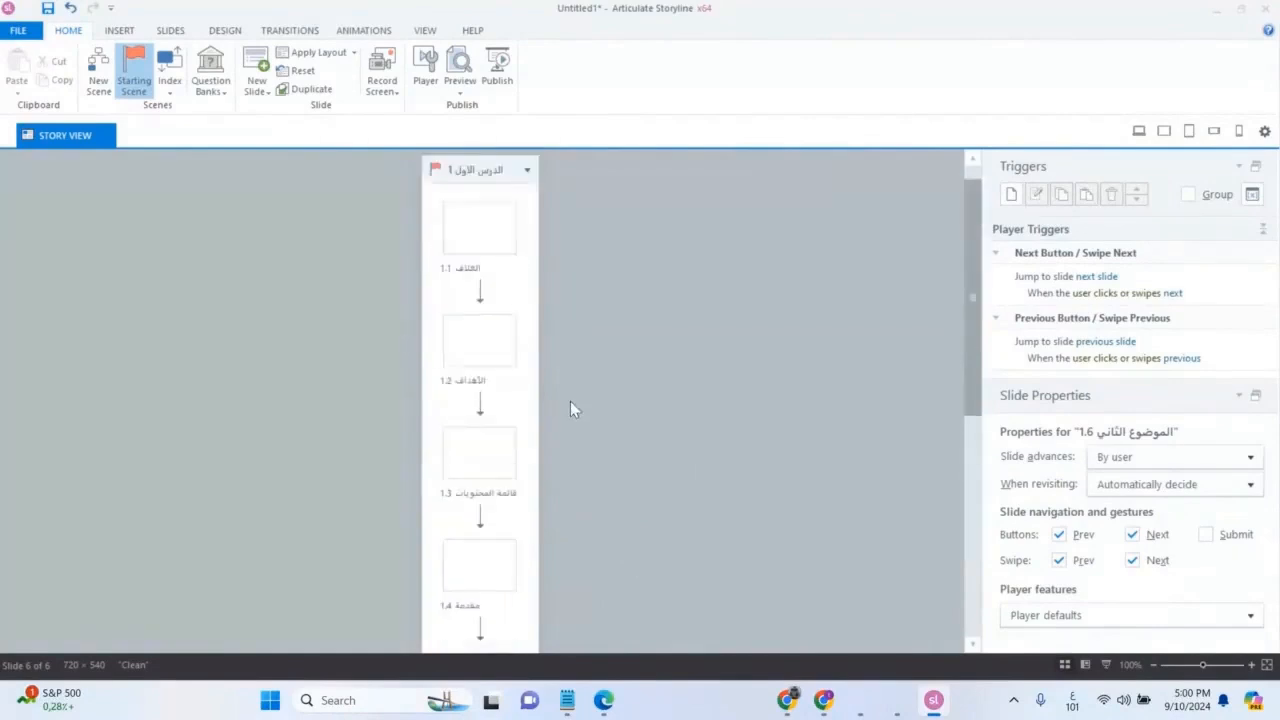
pyautogui.scroll(-4, 441, 326)
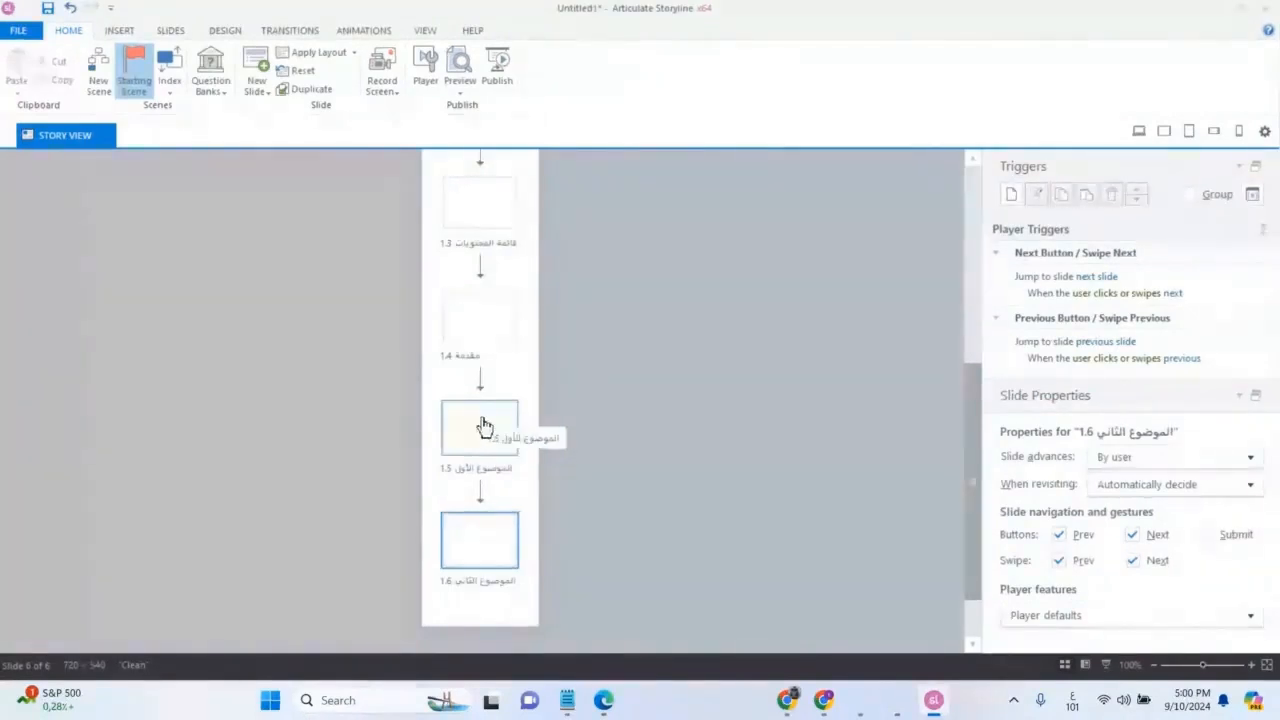
pyautogui.moveTo(494, 434); pyautogui.dragTo(530, 232)
pyautogui.moveTo(494, 451); pyautogui.dragTo(541, 250)
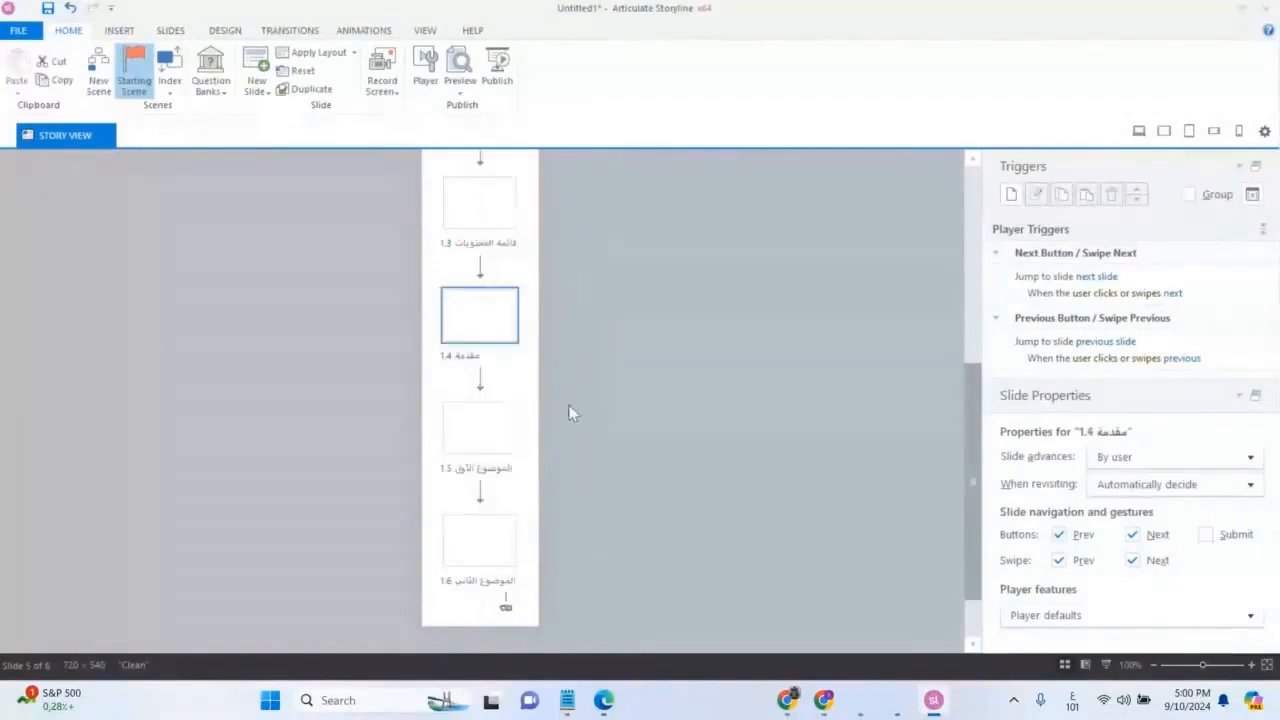
pyautogui.click(490, 462)
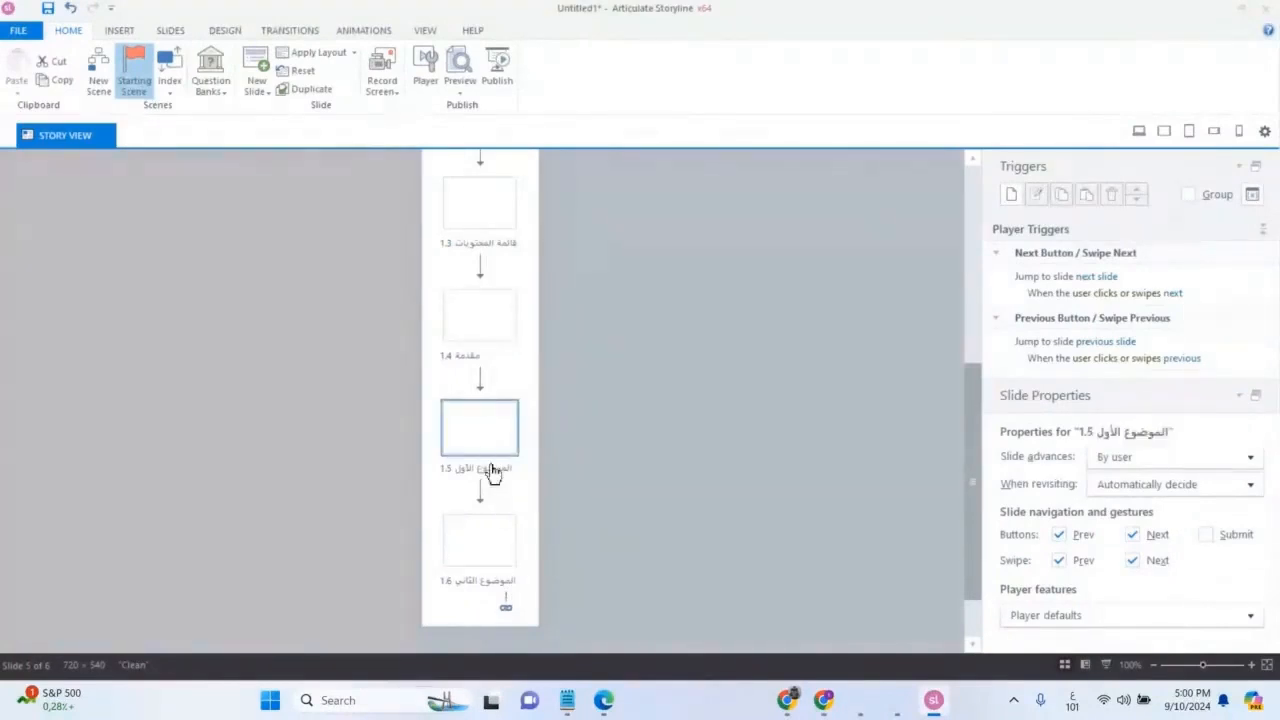
pyautogui.keyDown('ctrl'); pyautogui.click(495, 552); pyautogui.keyUp('ctrl')
pyautogui.rightClick(502, 432)
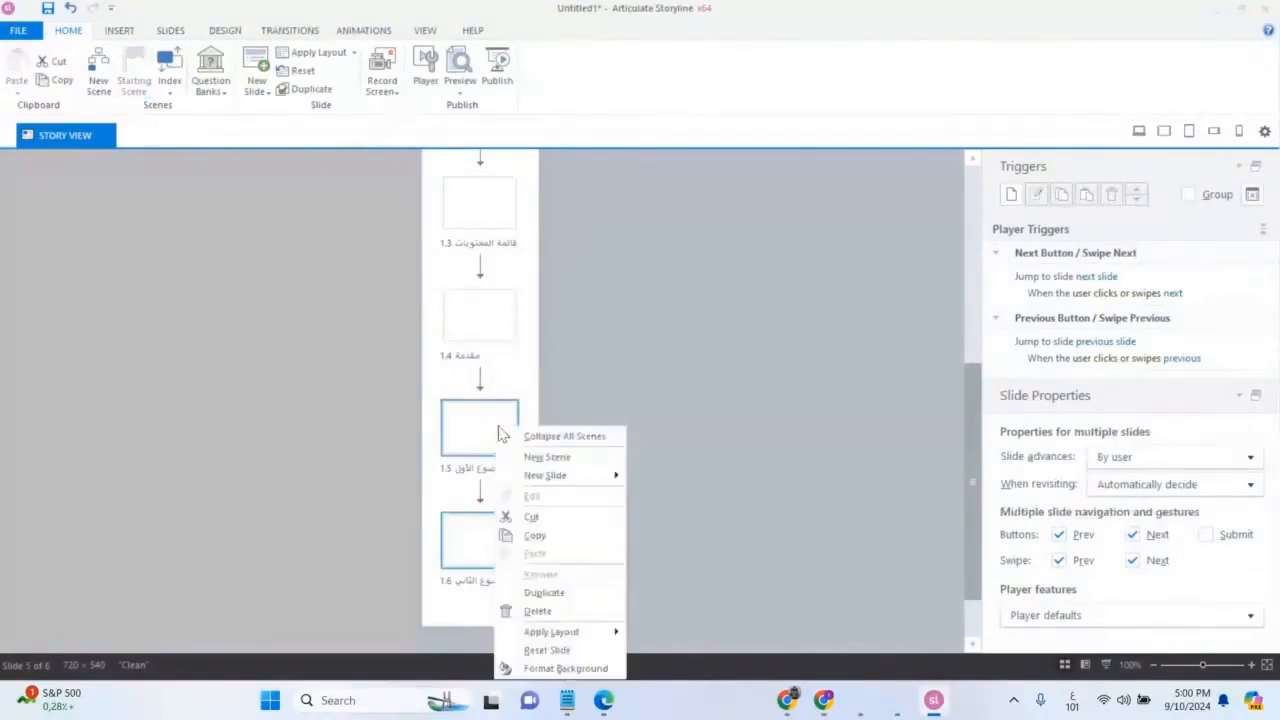
pyautogui.click(291, 443)
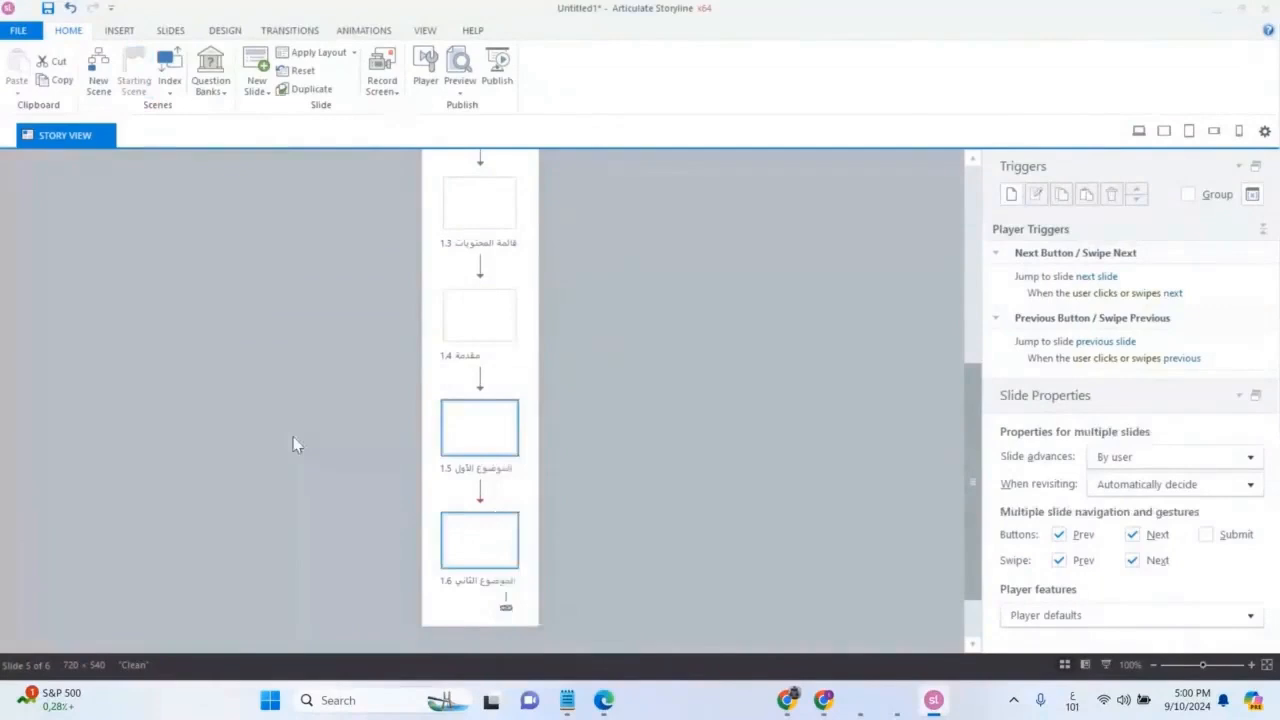
# Duplicate the "الموضوع الأول" and "الموضوع الثاني" slides together.
pyautogui.click(493, 432)
pyautogui.keyDown('ctrl'); pyautogui.click(488, 556); pyautogui.keyUp('ctrl')
pyautogui.click(489, 425)
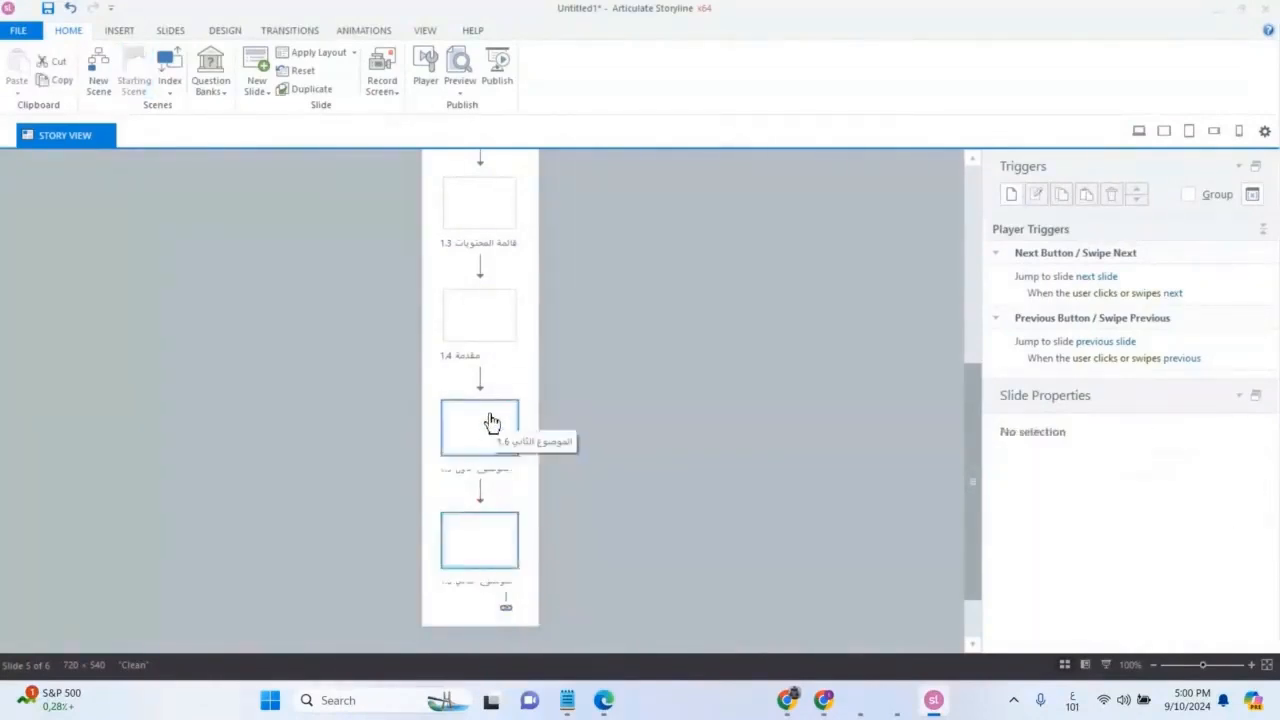
pyautogui.keyDown('ctrl'); pyautogui.click(493, 564); pyautogui.keyUp('ctrl')
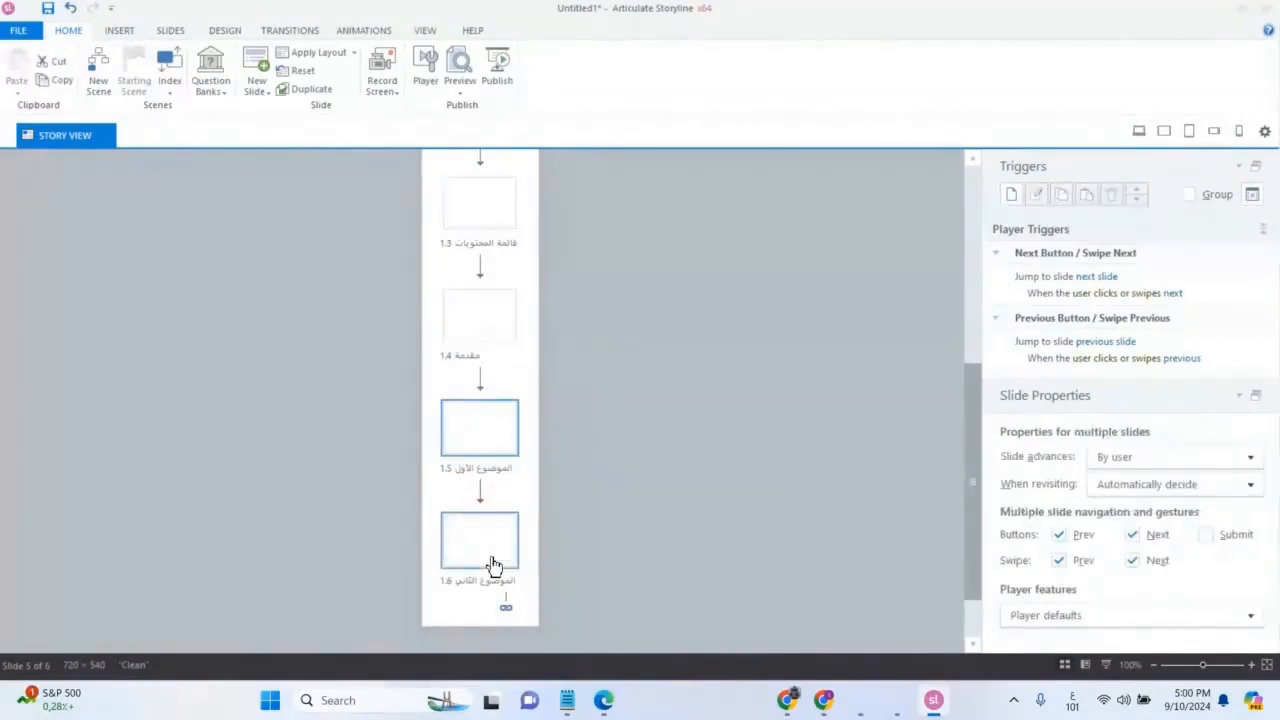
pyautogui.rightClick(493, 564)
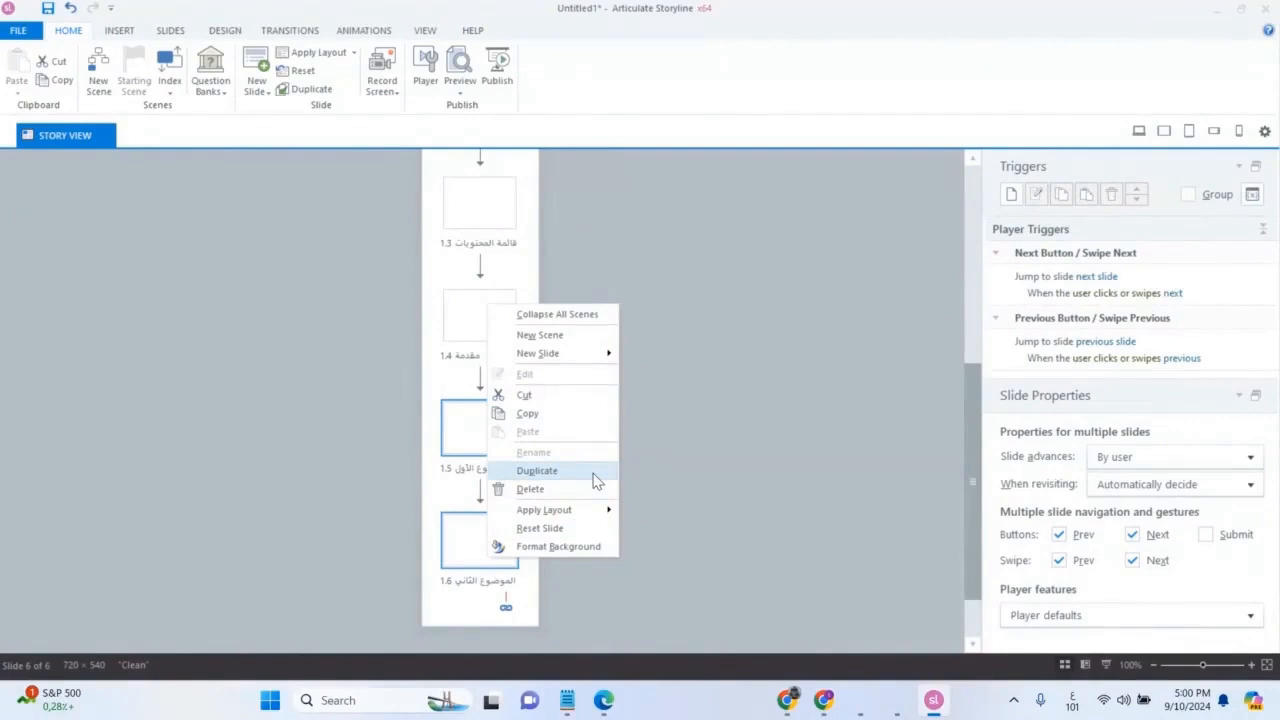
pyautogui.click(537, 471)
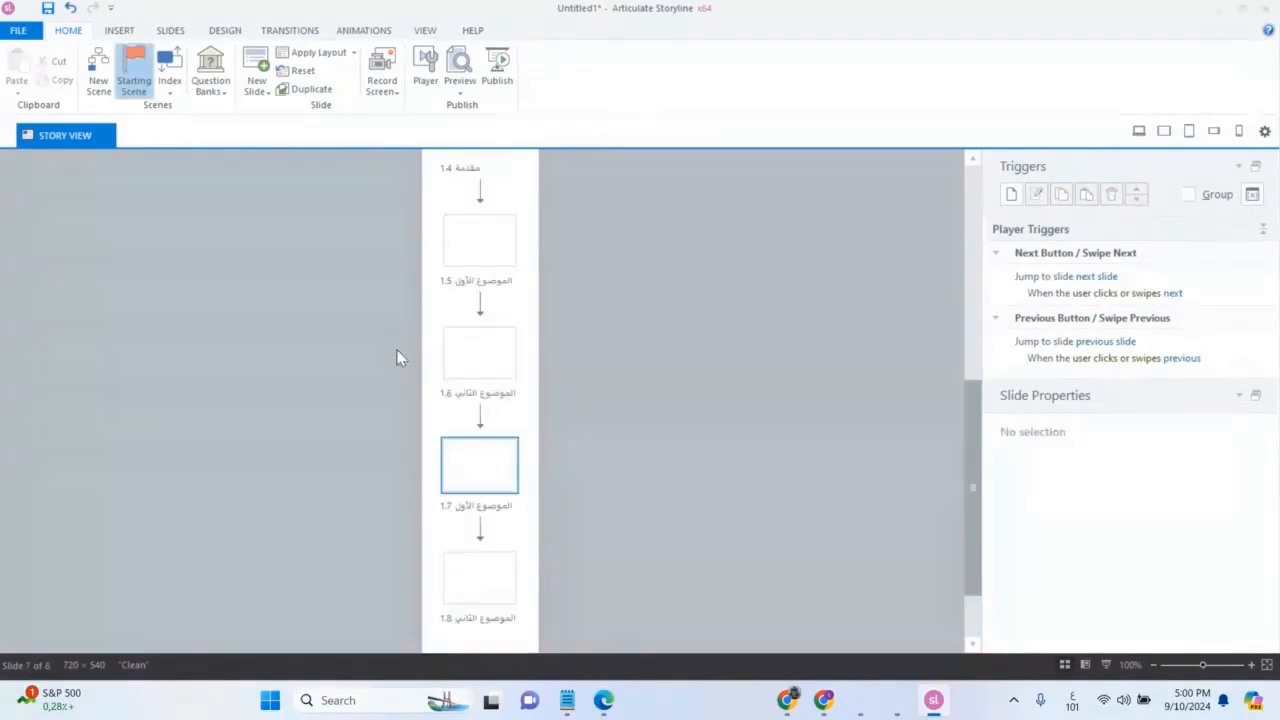
pyautogui.scroll(2, 400, 358)
pyautogui.scroll(-1, 490, 500)
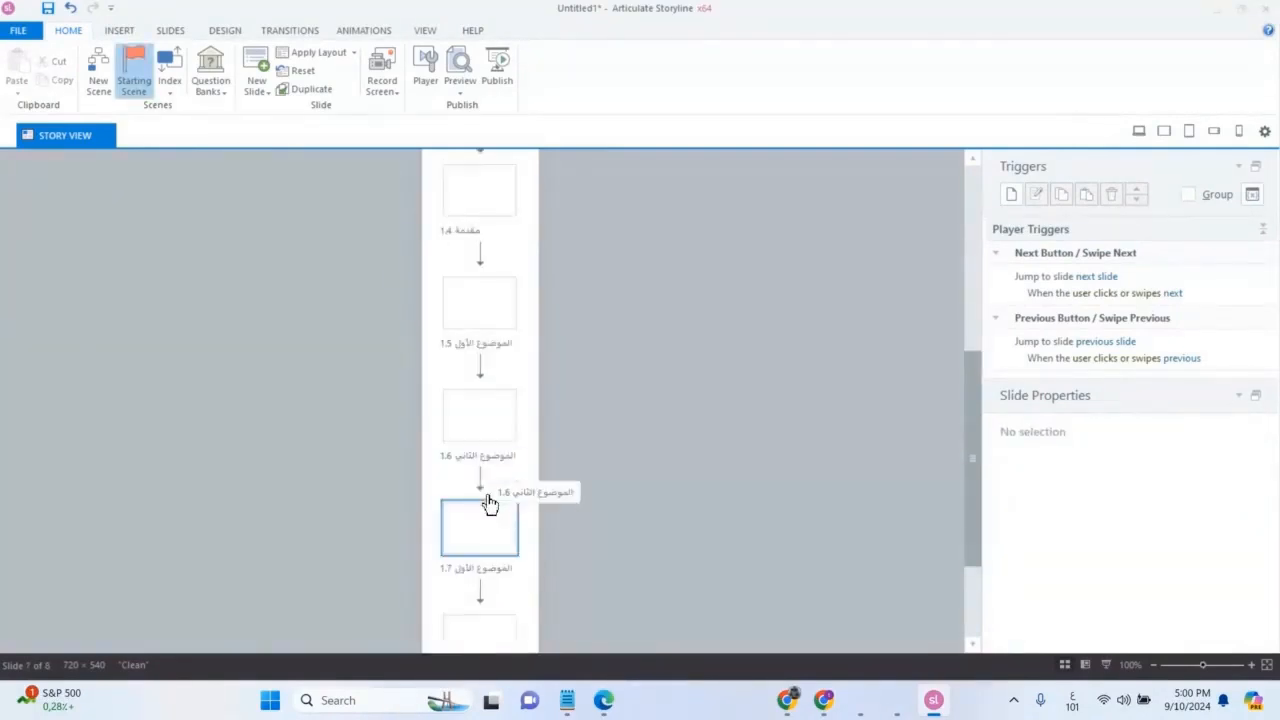
# Rename the duplicated slide 1.7 as "الموضوع الثالث".
pyautogui.click(476, 570)
pyautogui.click(462, 572)
pyautogui.click(445, 570)
pyautogui.write('الثالث')
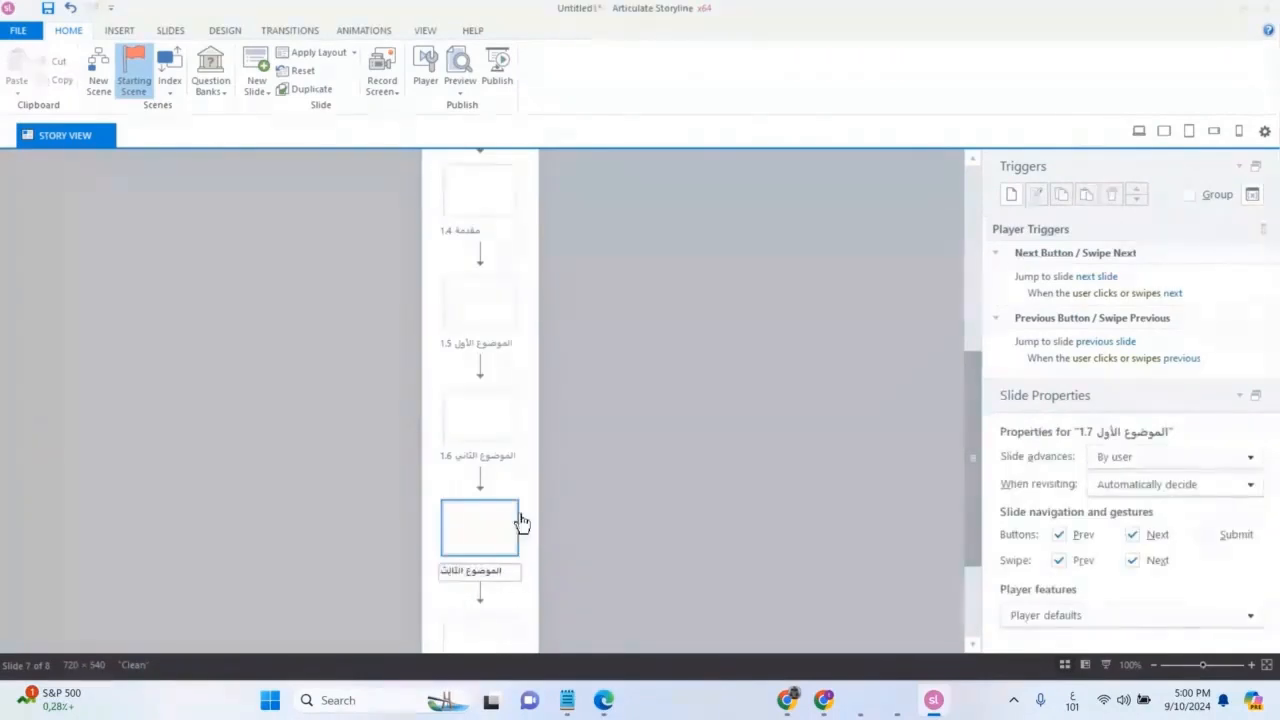
pyautogui.scroll(-2, 586, 478)
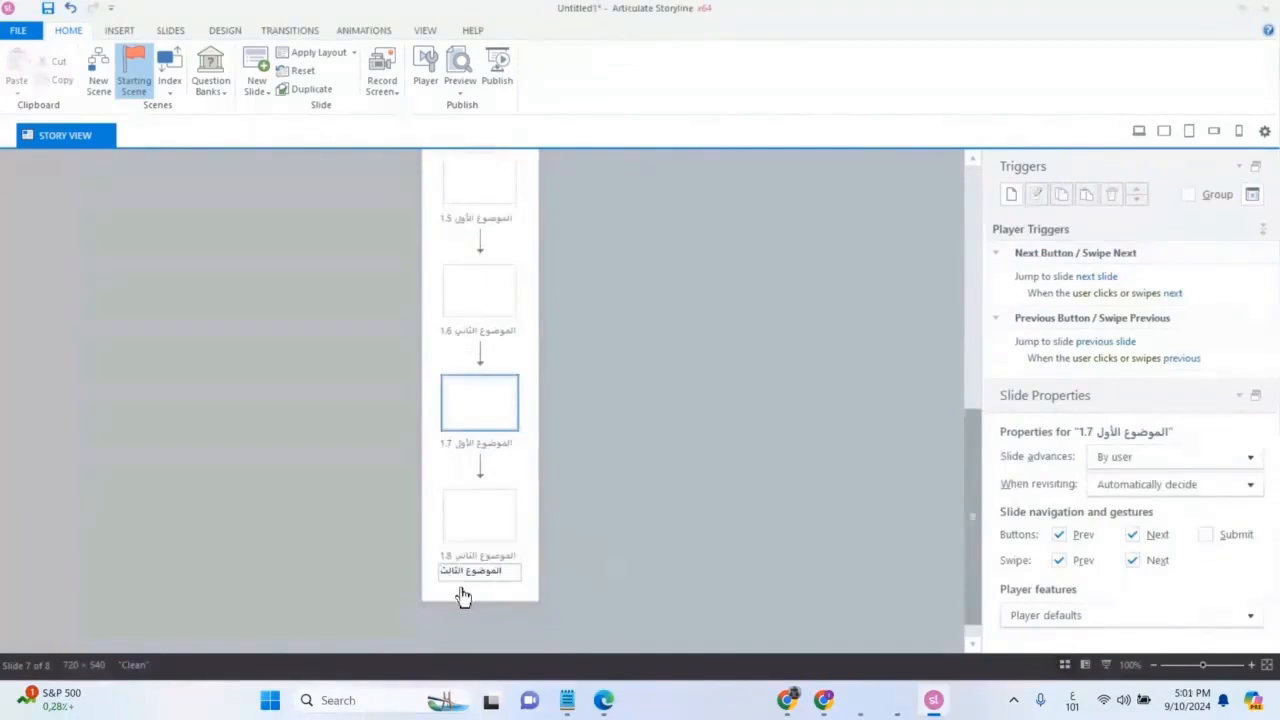
pyautogui.click(576, 576)
# Rename the duplicated slide 1.8 as "الموضوع الرابع".
pyautogui.click(490, 536)
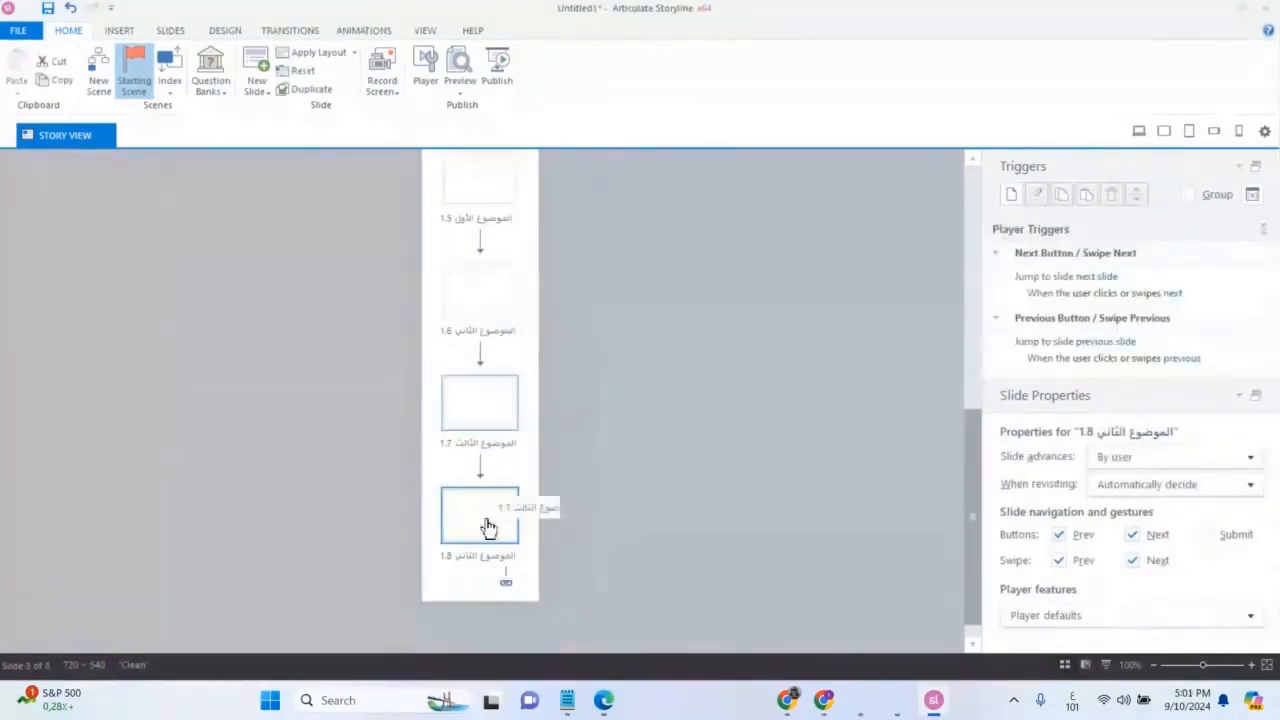
pyautogui.click(470, 564)
pyautogui.doubleClick(455, 560)
pyautogui.write('الرابع')
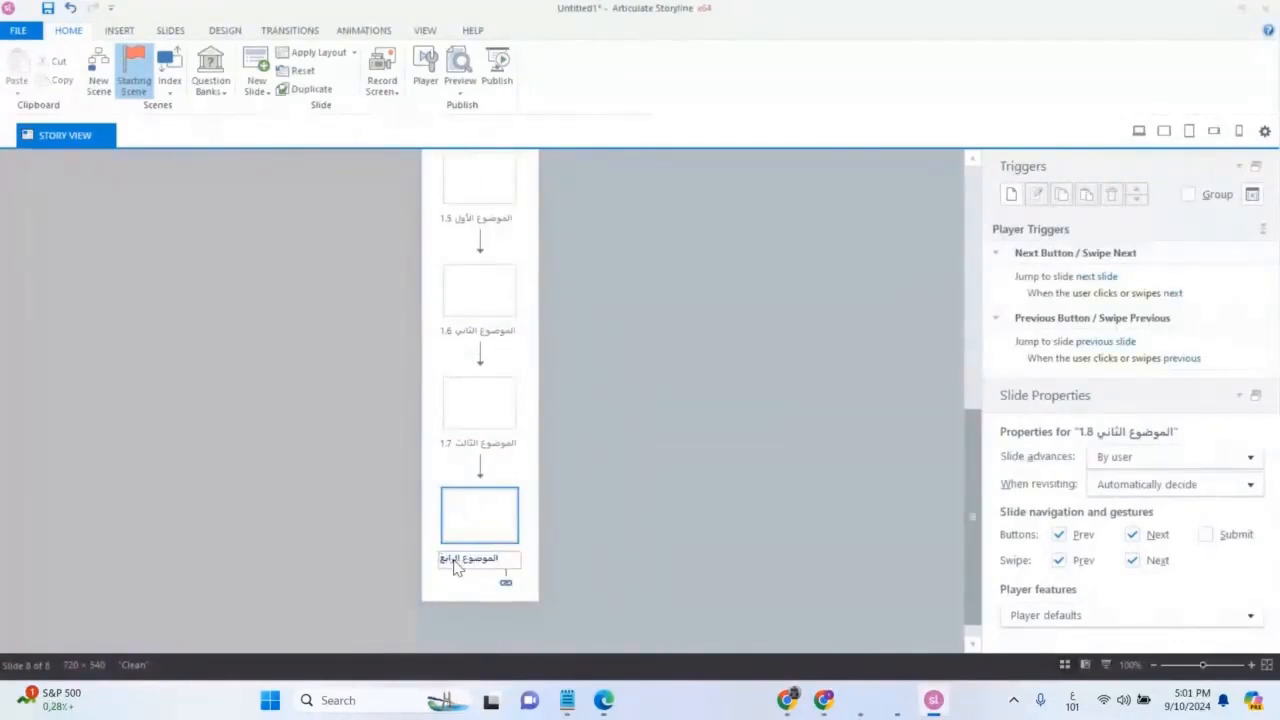
pyautogui.press('Return')
pyautogui.scroll(5, 683, 300)
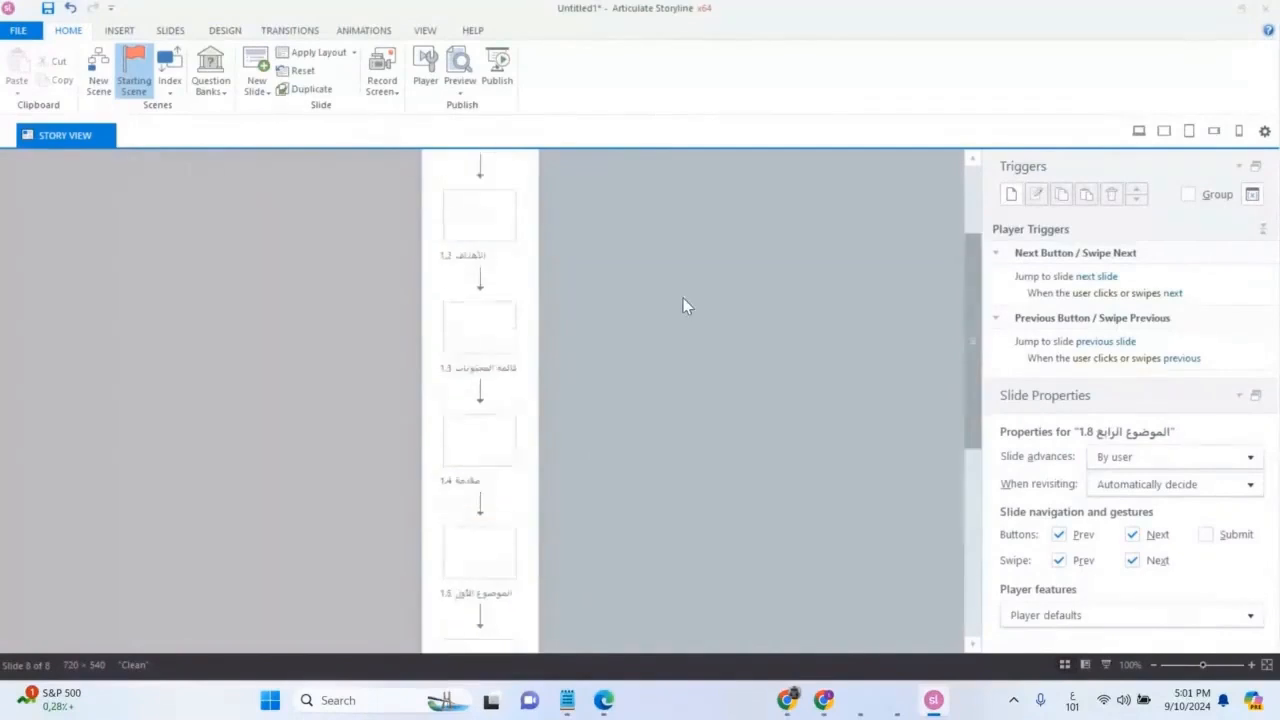
pyautogui.scroll(-5, 683, 299)
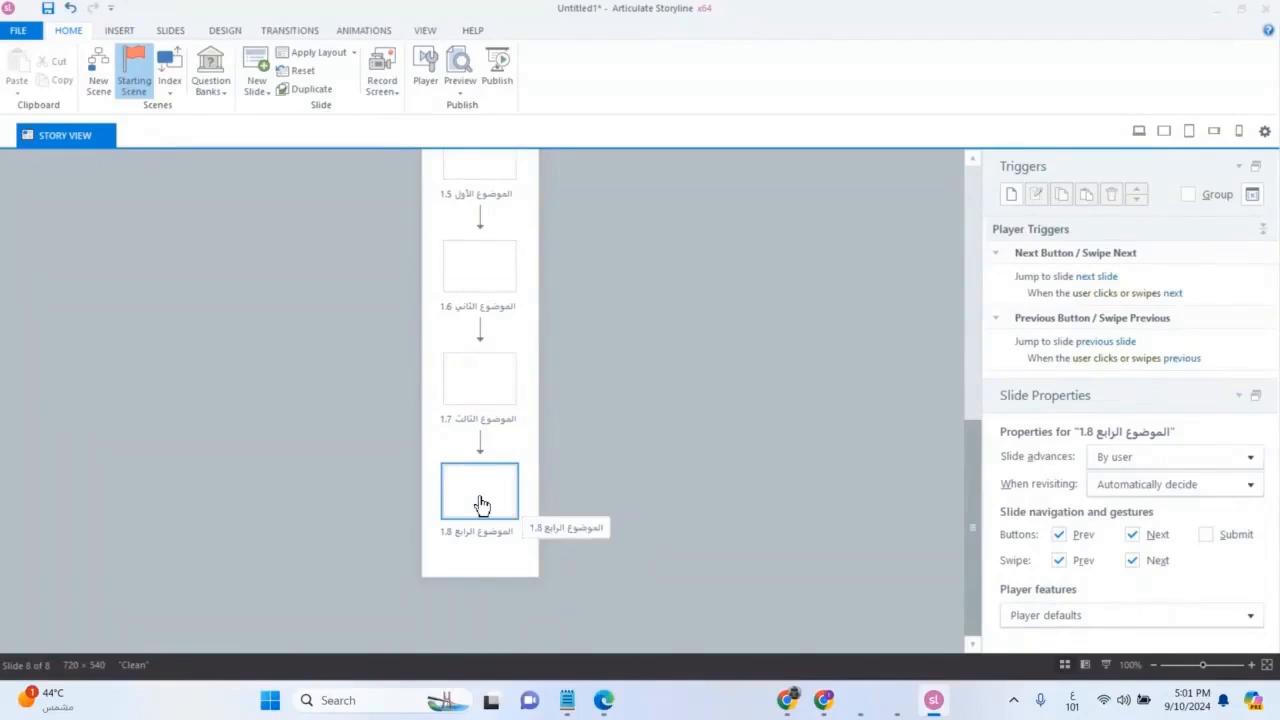
pyautogui.scroll(2, 482, 503)
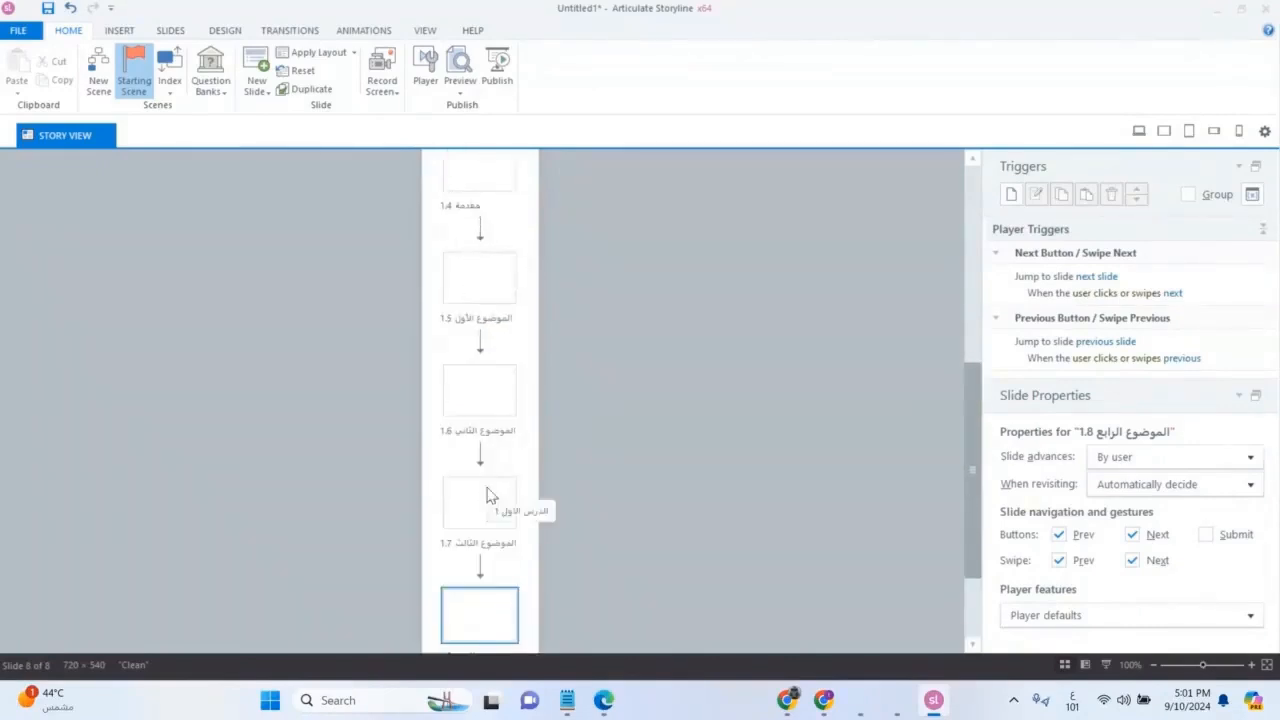
pyautogui.scroll(-2, 487, 494)
pyautogui.rightClick(481, 496)
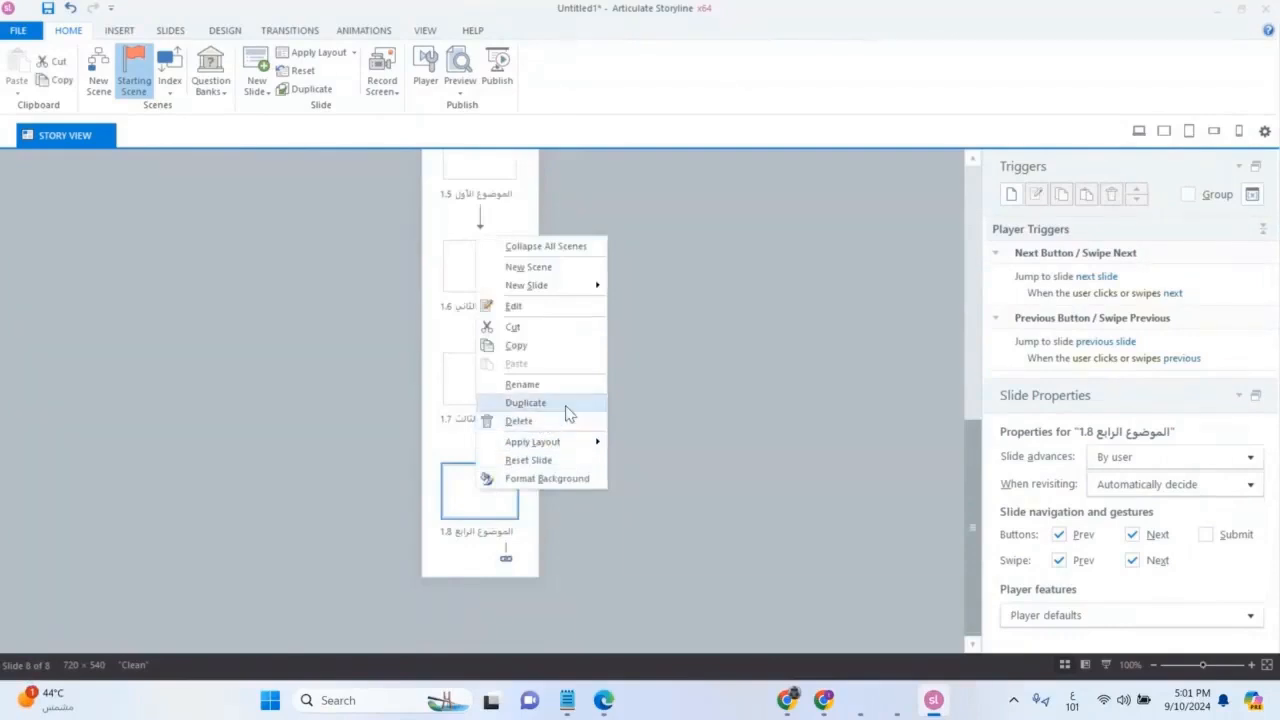
pyautogui.moveTo(585, 285)
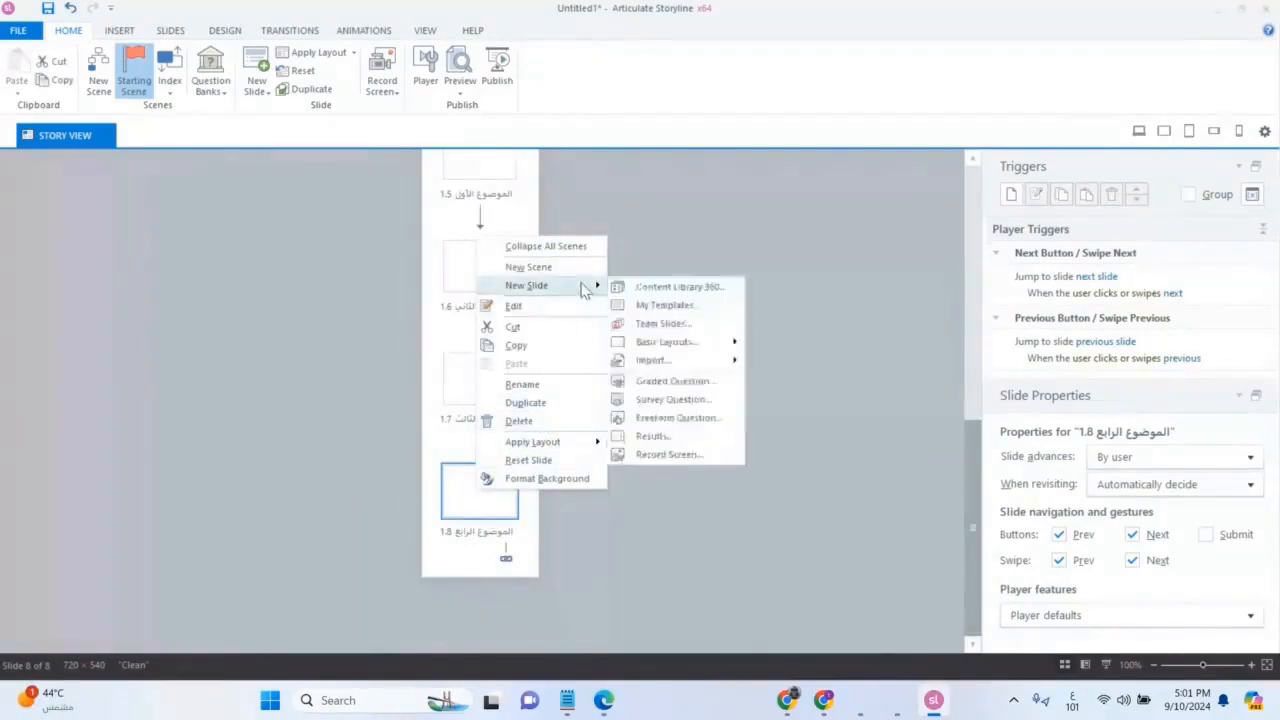
pyautogui.moveTo(703, 344)
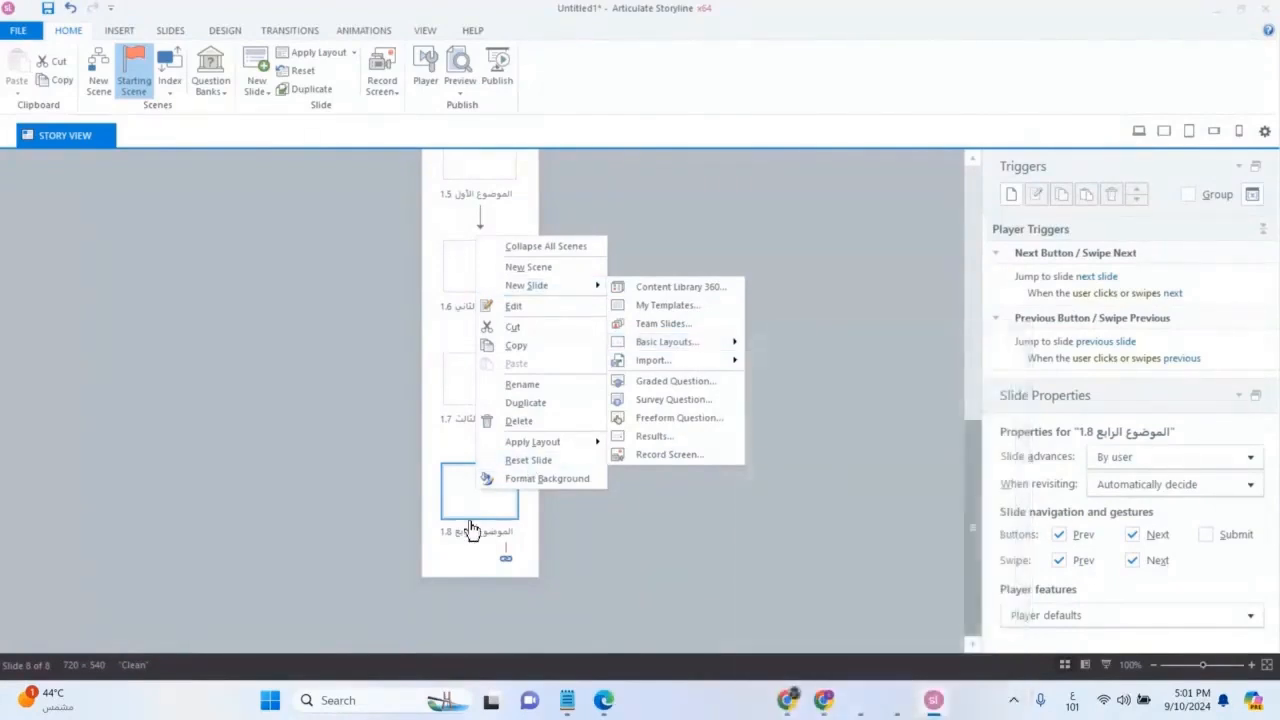
pyautogui.rightClick(467, 523)
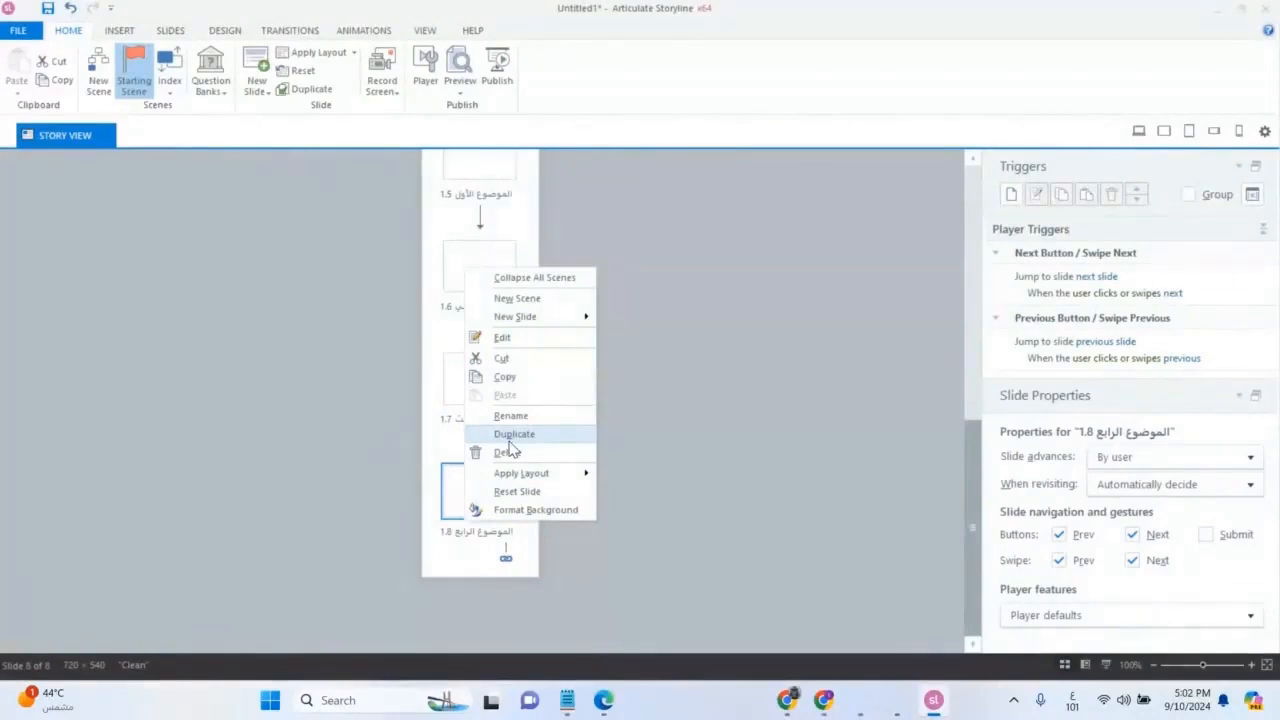
pyautogui.press('Escape')
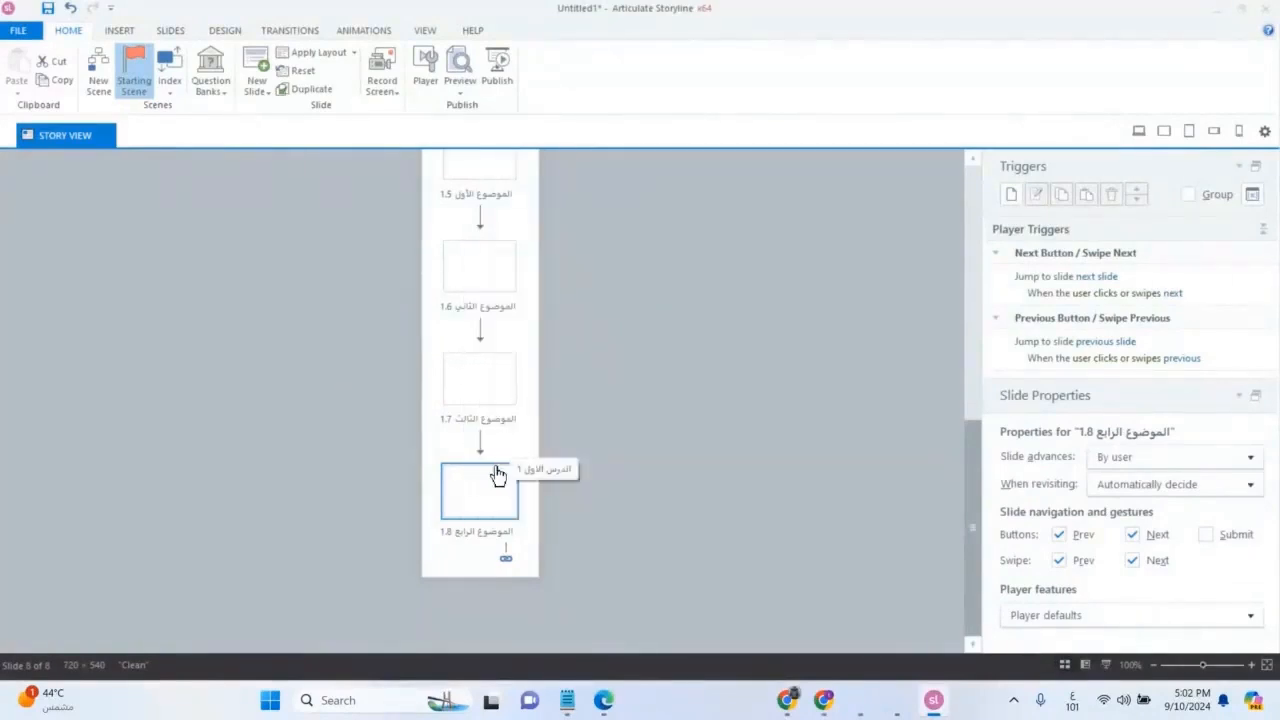
# Capture a screen snip of the slide column with the context options of "الموضوع الرابع" open and Duplicate highlighted.
pyautogui.rightClick(483, 489)
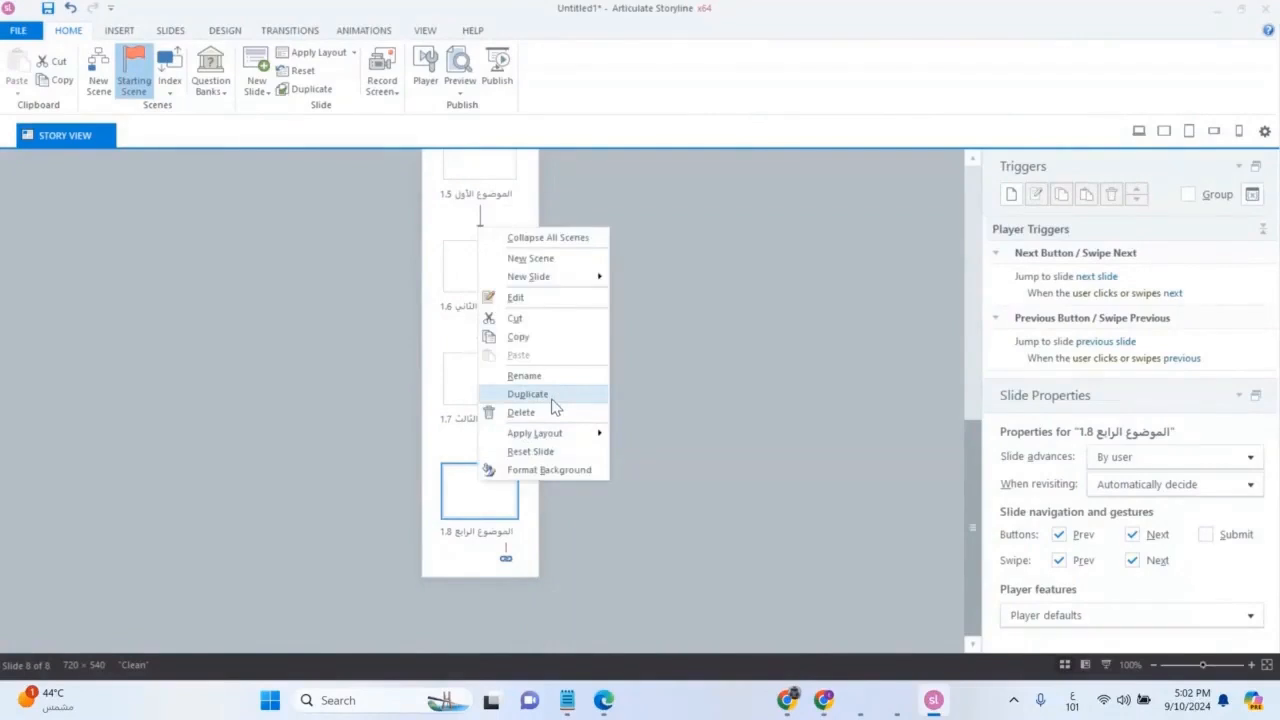
pyautogui.press('super+shift+s')
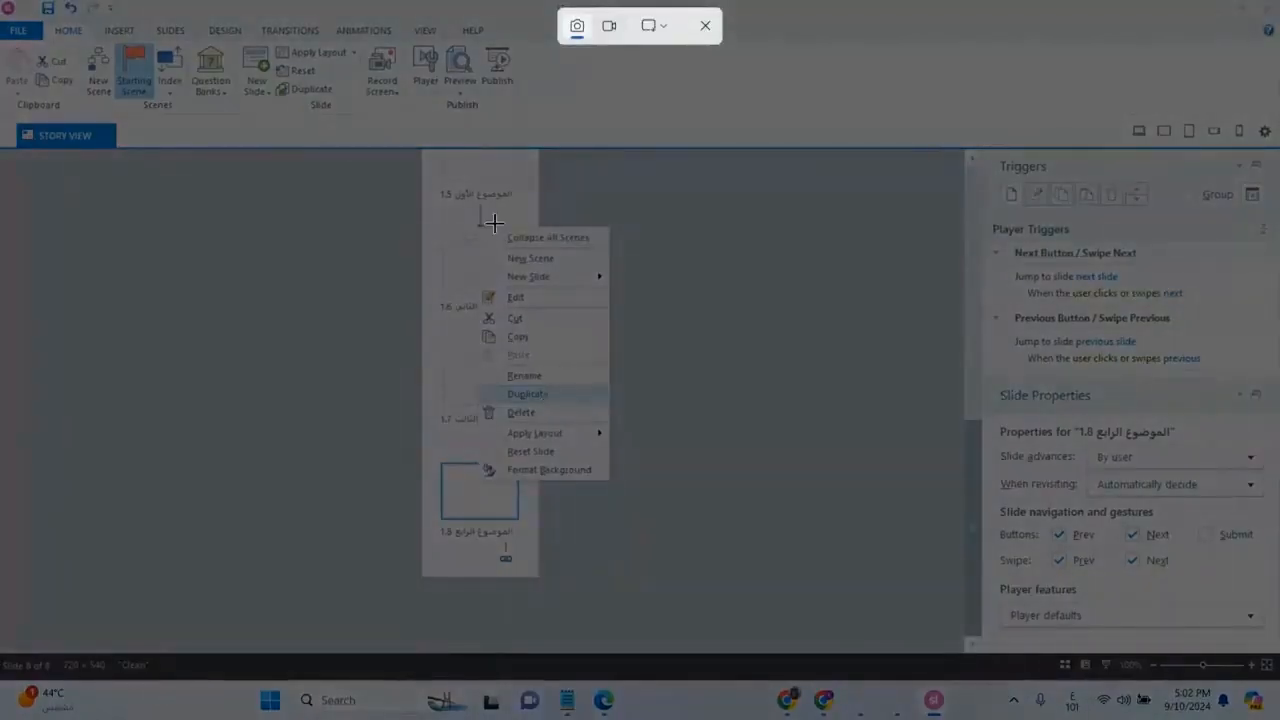
pyautogui.moveTo(418, 146); pyautogui.dragTo(623, 587)
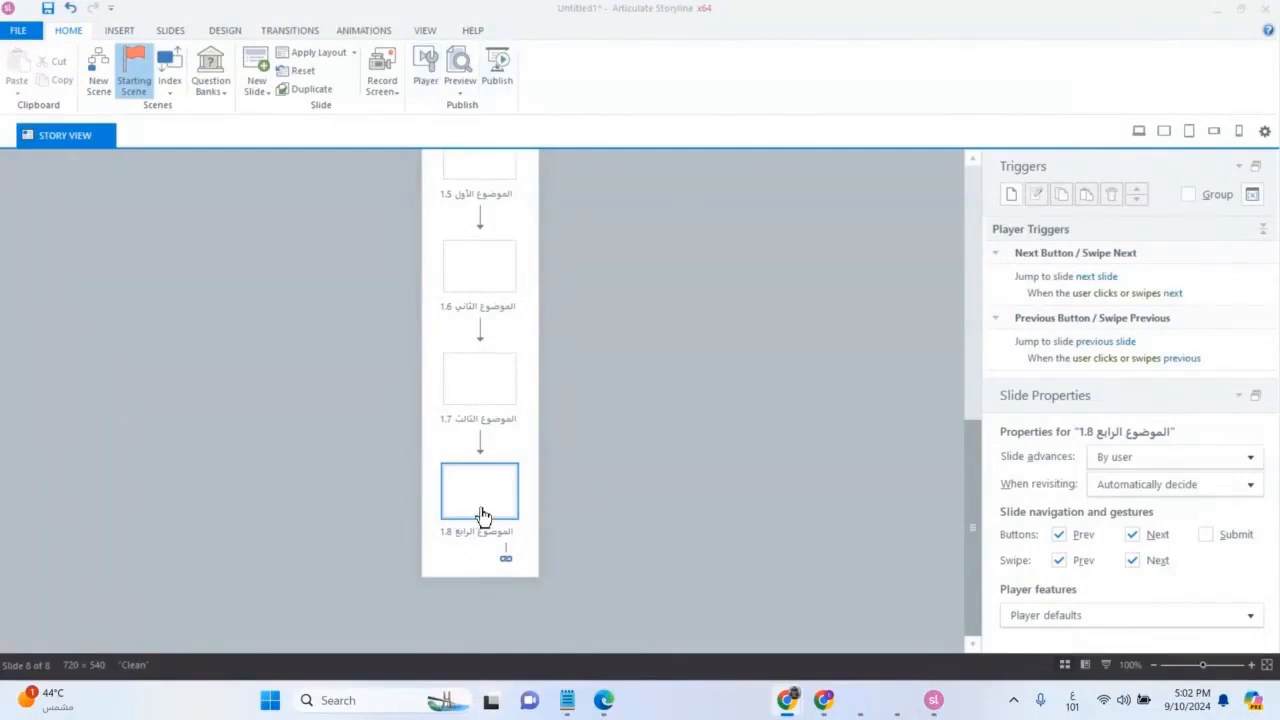
pyautogui.rightClick(480, 514)
pyautogui.click(766, 505)
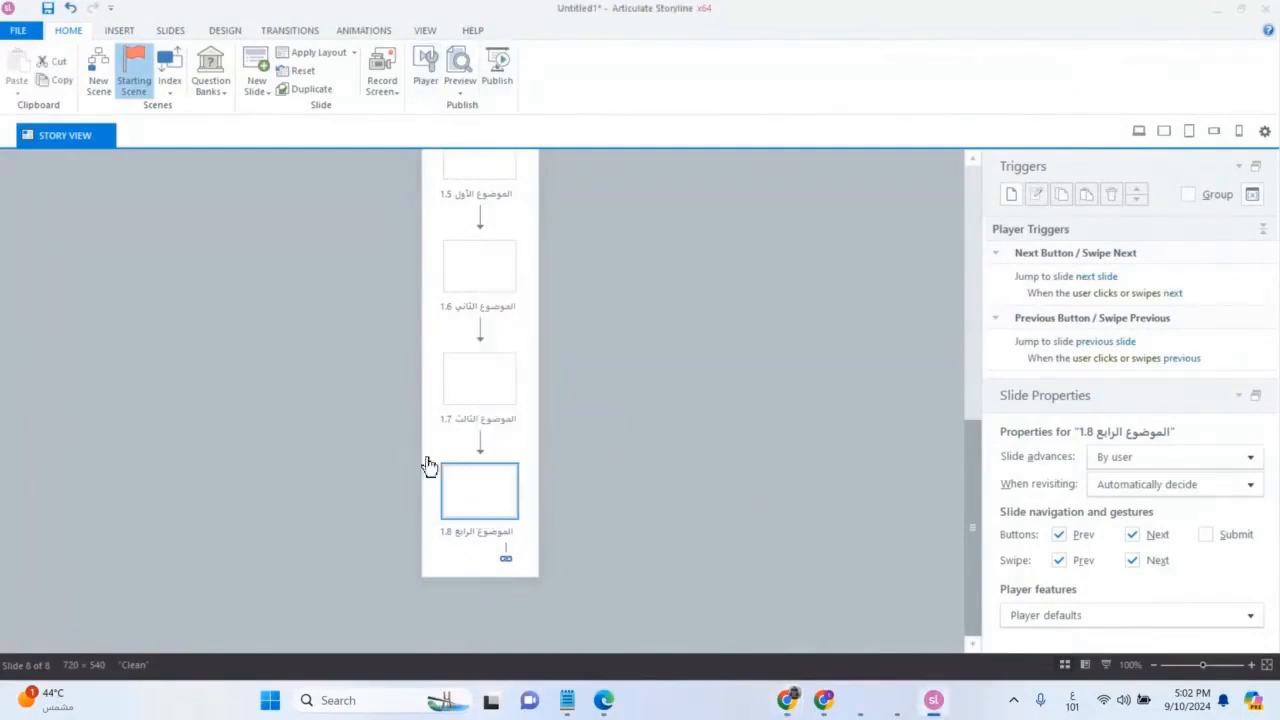
# Capture a screen snip of the basic layouts offered for a new slide, with the Blank layout highlighted.
pyautogui.click(257, 100)
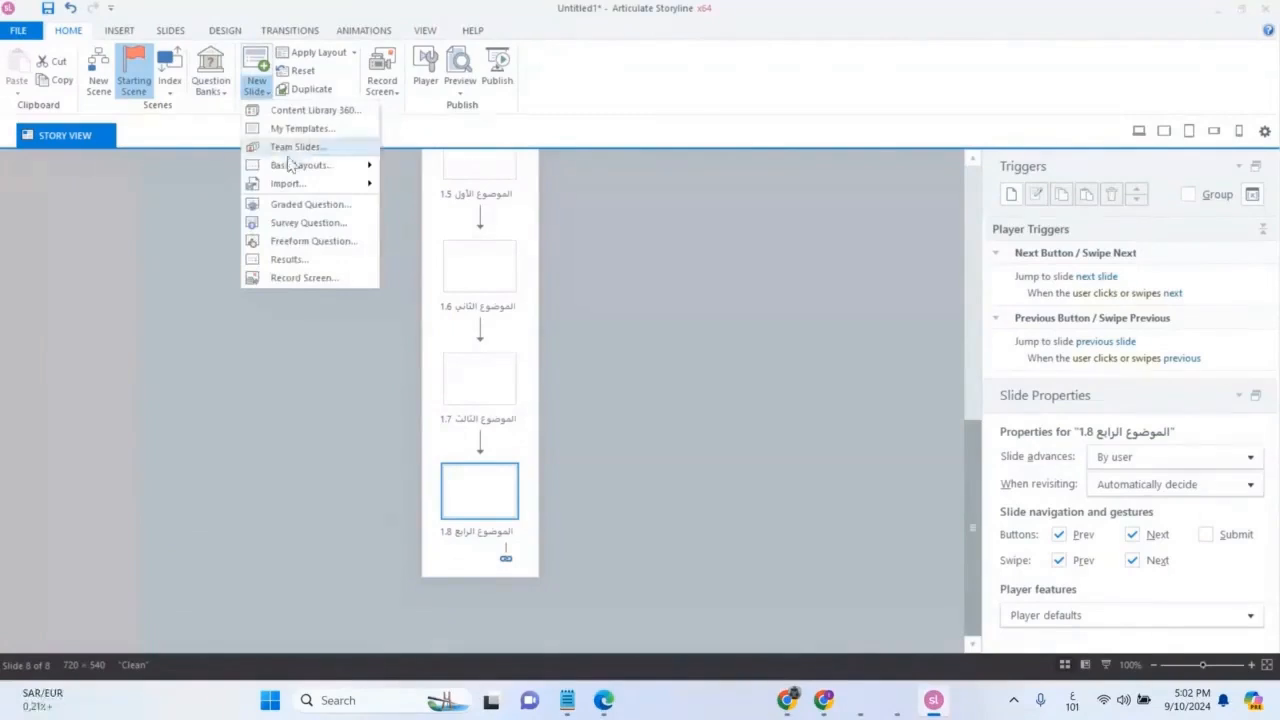
pyautogui.moveTo(310, 166)
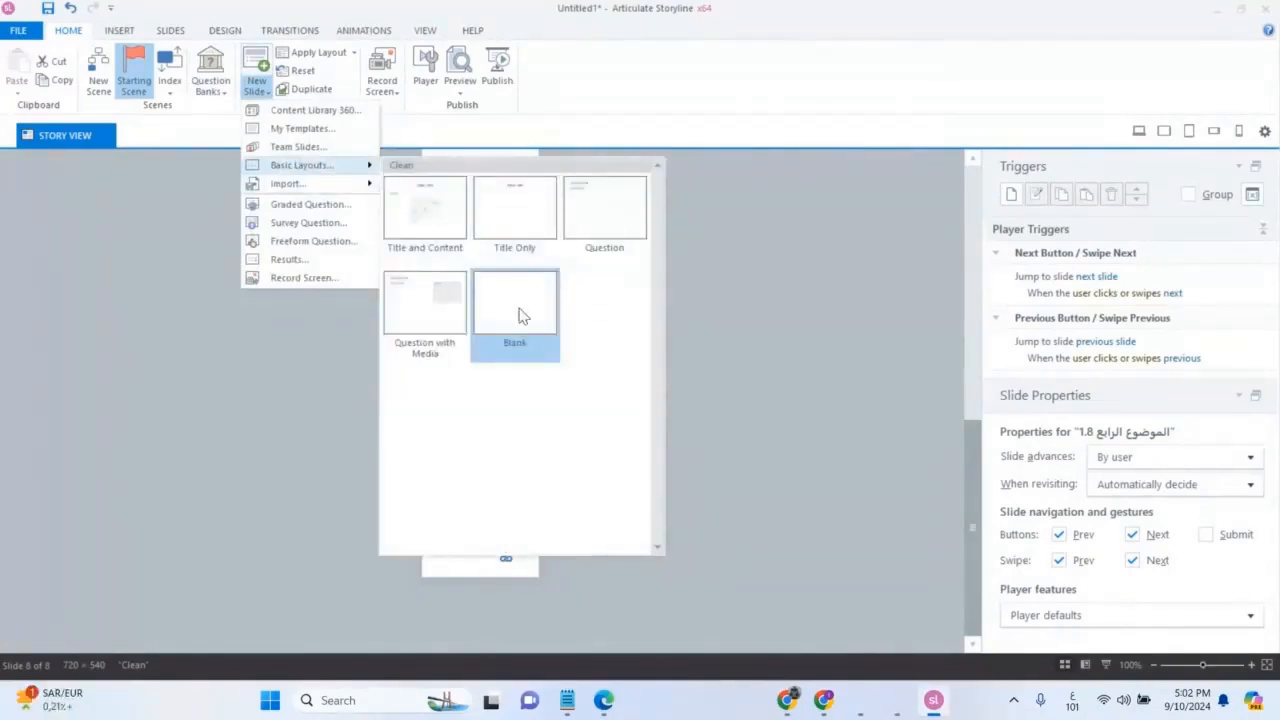
pyautogui.press('super+shift+s')
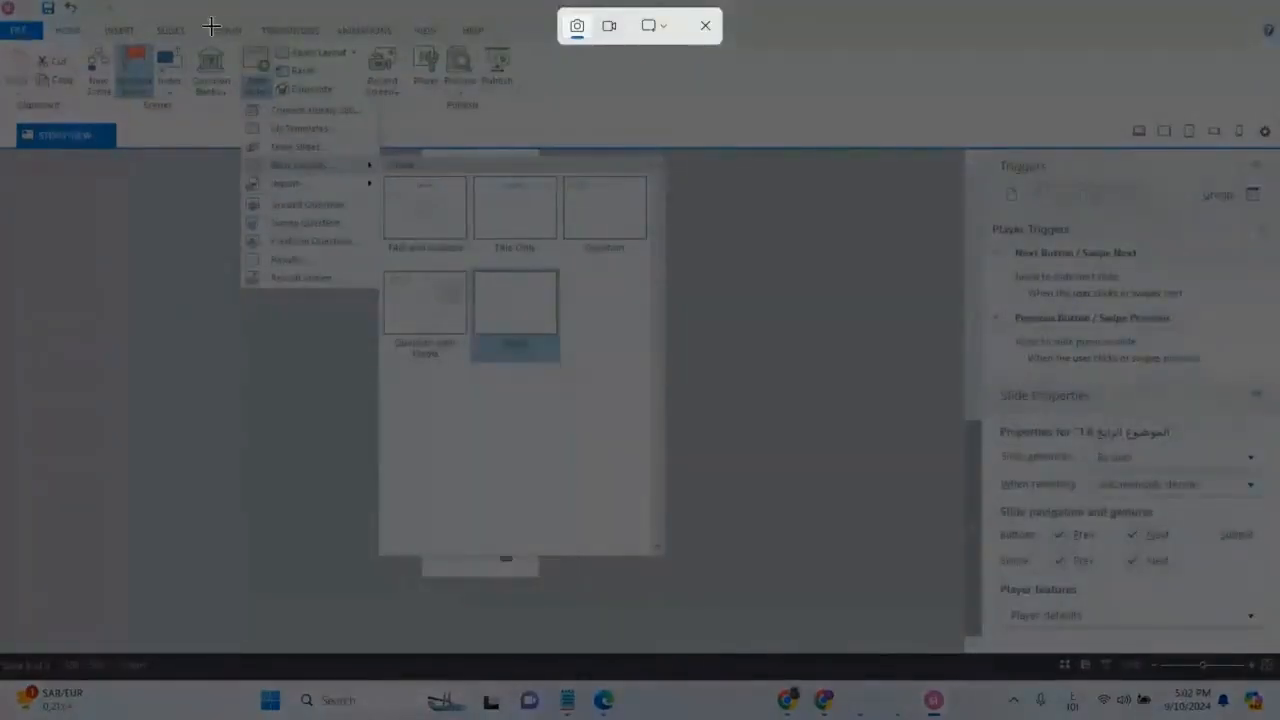
pyautogui.moveTo(183, 22); pyautogui.dragTo(704, 596)
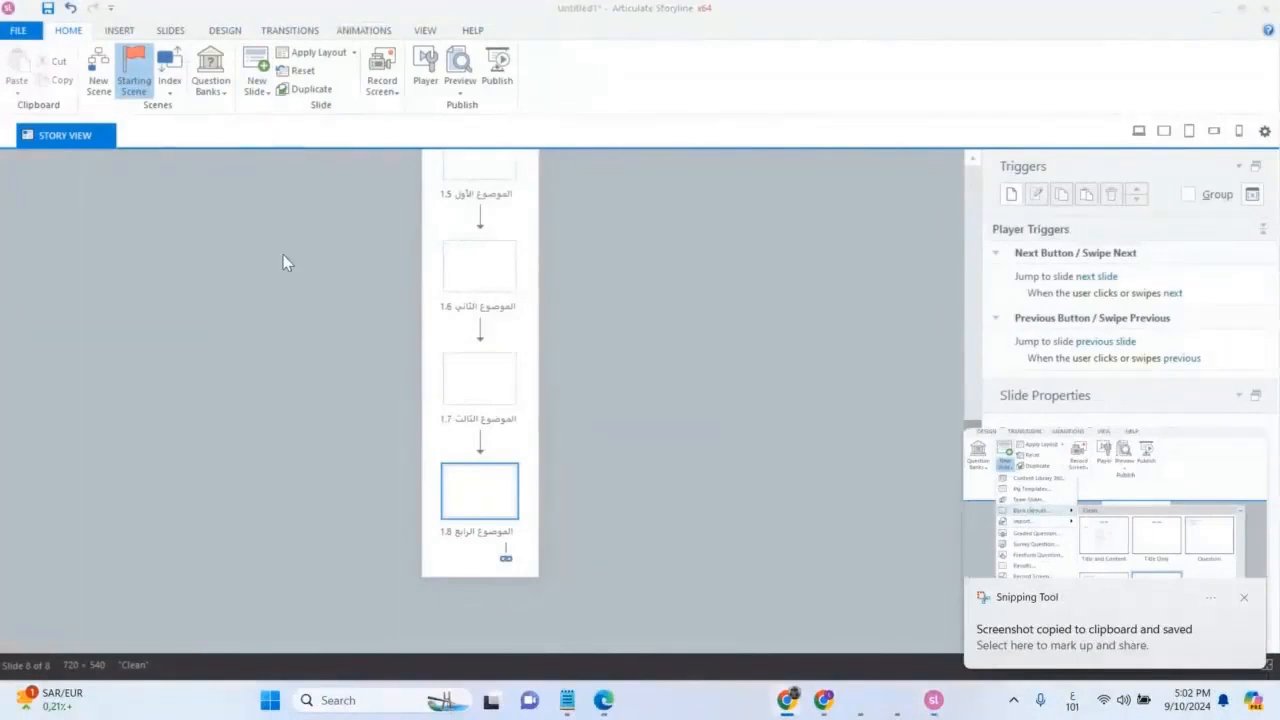
# Add a new slide after "الموضوع الرابع" and capture a screen snip of the New Slide command.
pyautogui.click(258, 62)
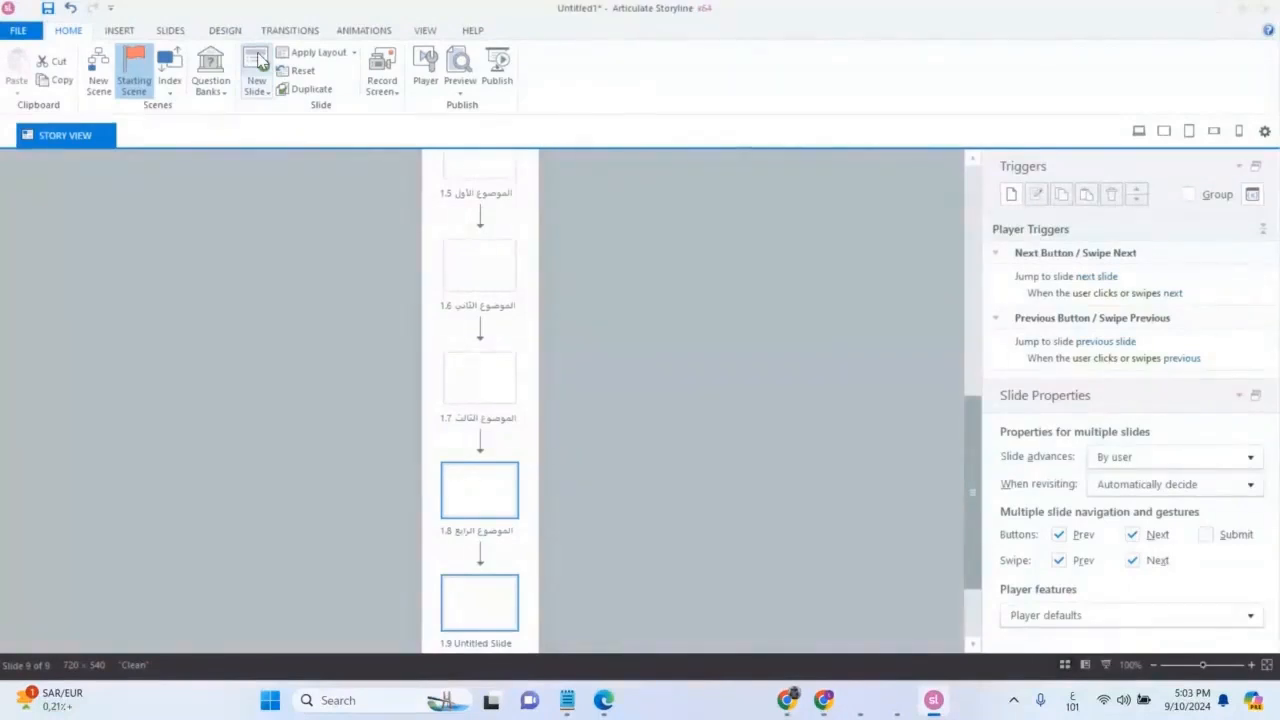
pyautogui.press('super+shift+s')
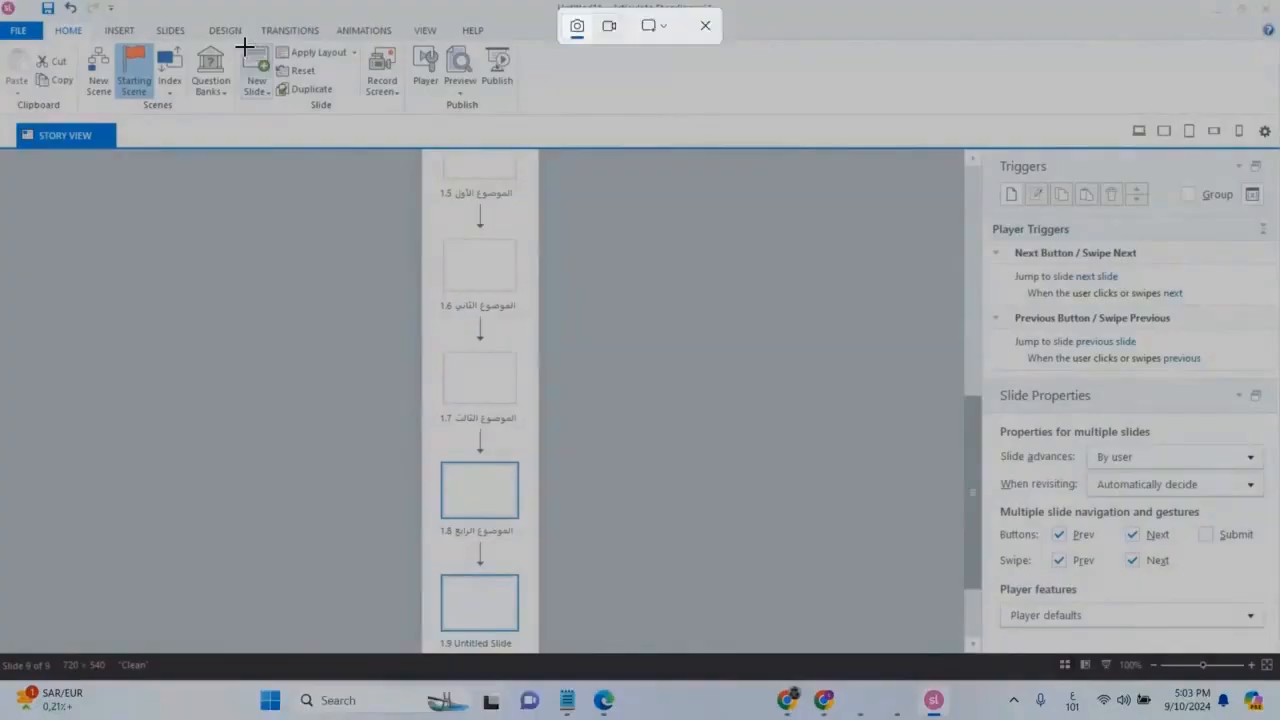
pyautogui.moveTo(206, 15); pyautogui.dragTo(314, 127)
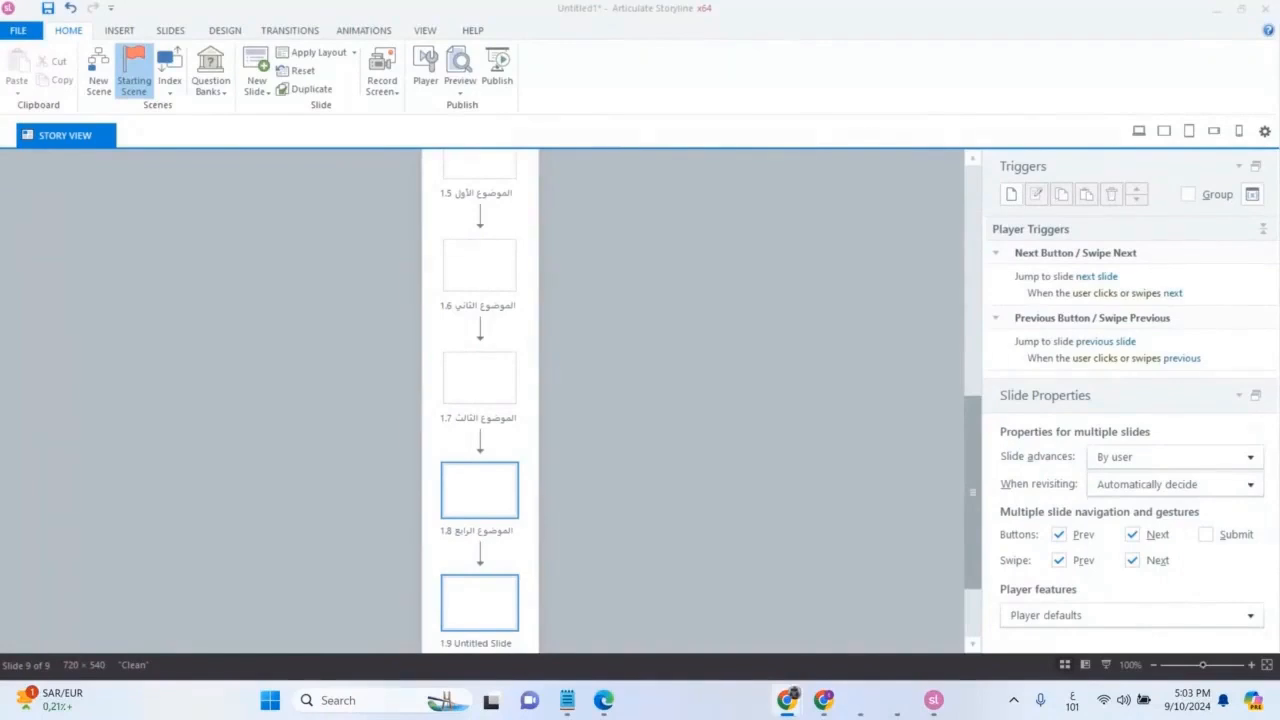
# Rename the untitled slide 1.9 as "الخلاصة".
pyautogui.scroll(-1, 374, 520)
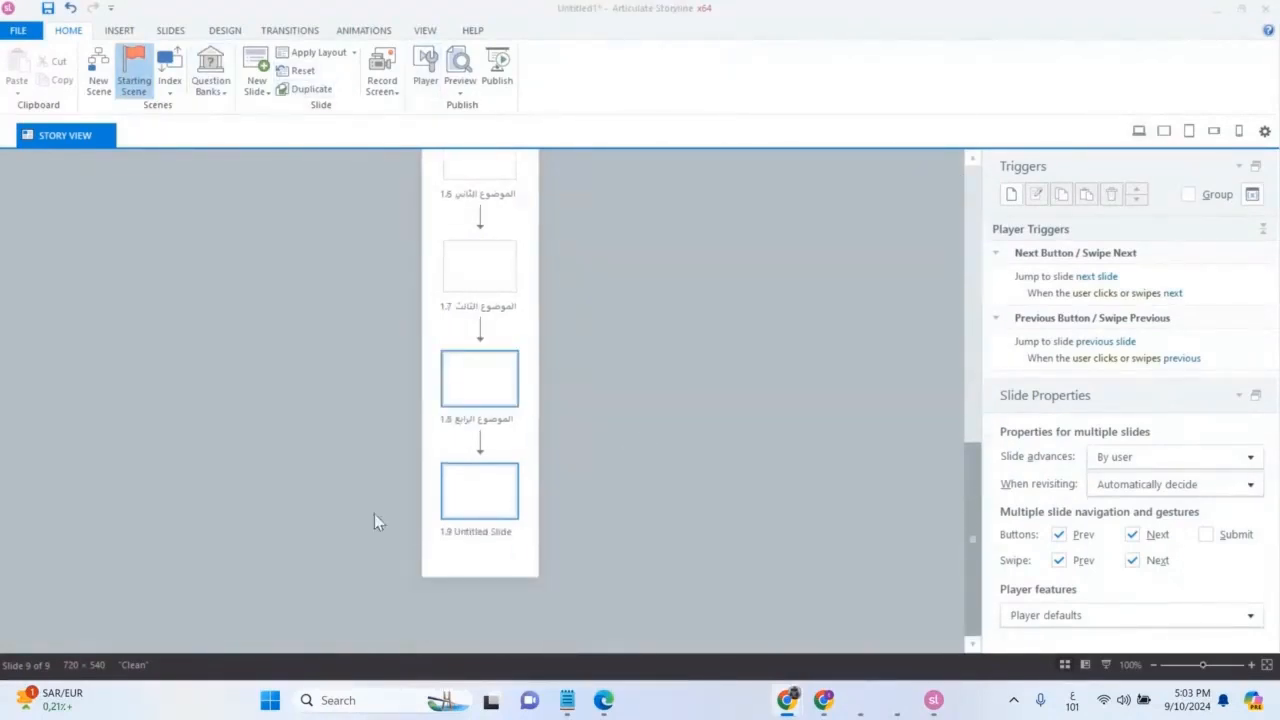
pyautogui.click(474, 535)
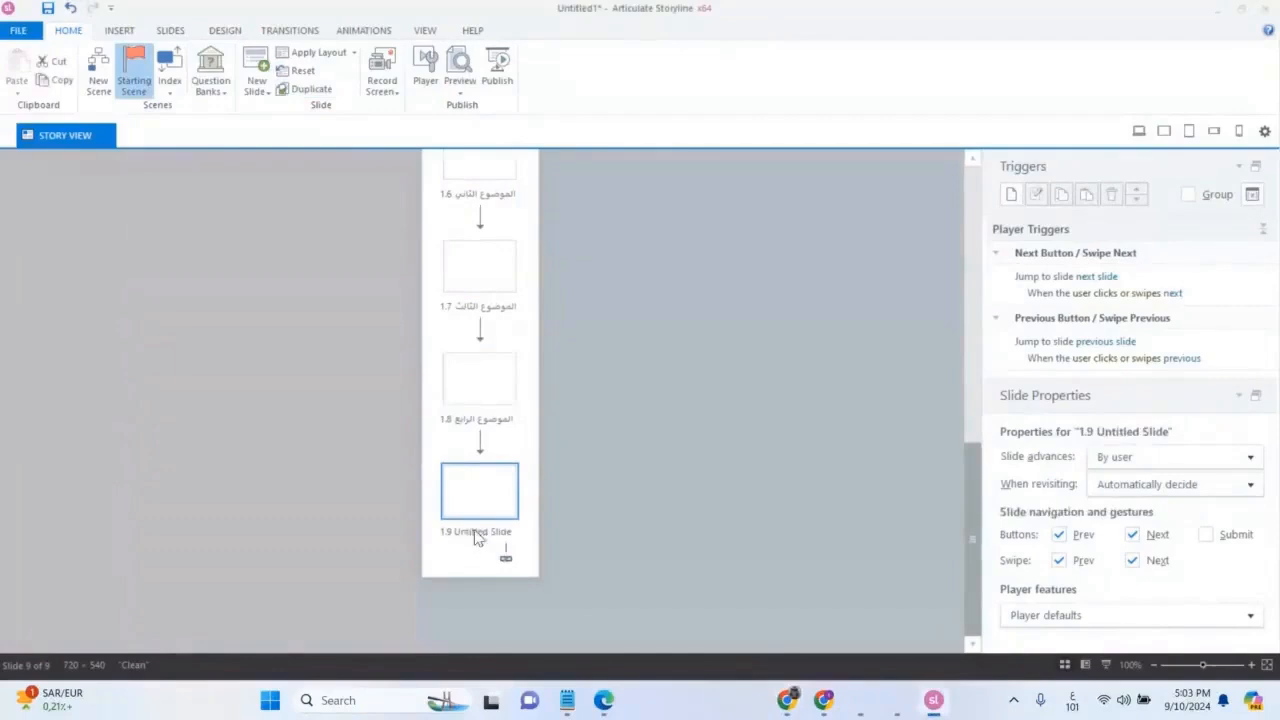
pyautogui.click(475, 533)
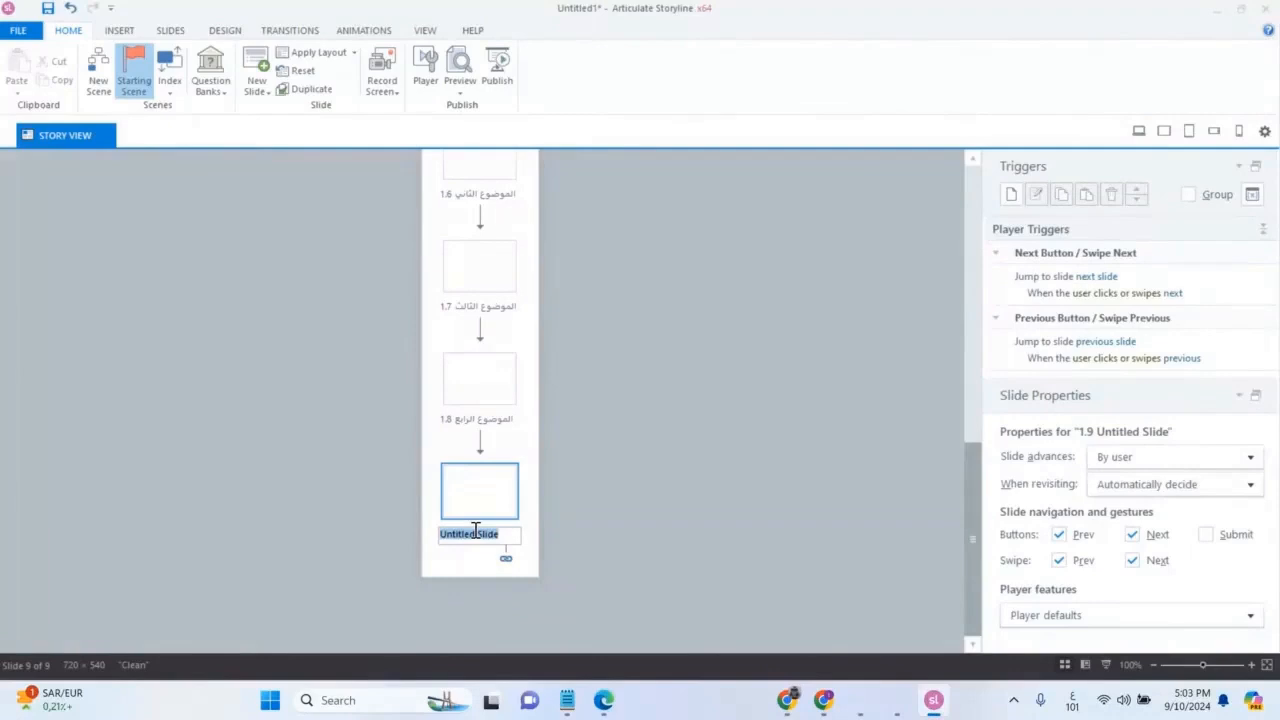
pyautogui.write('الخلاصة')
pyautogui.press('Return')
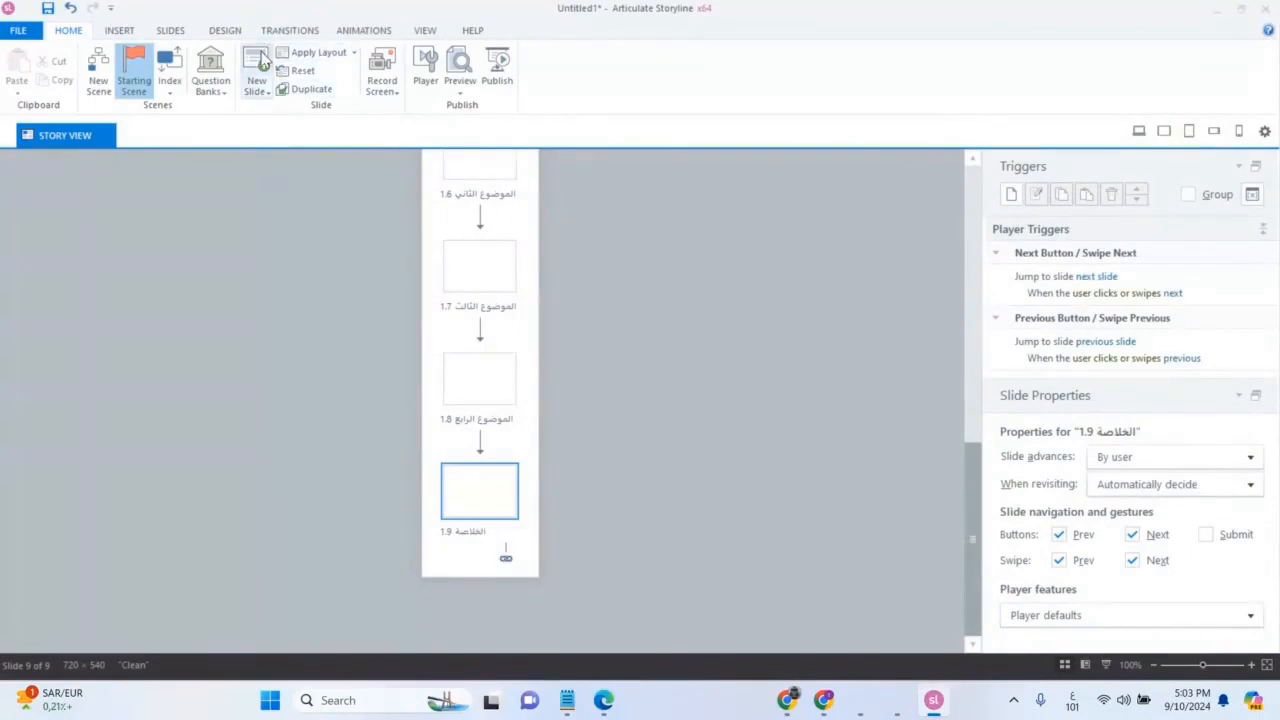
# Add a new slide after "الخلاصة" and name it "الاختبار".
pyautogui.click(256, 68)
pyautogui.scroll(-1, 470, 420)
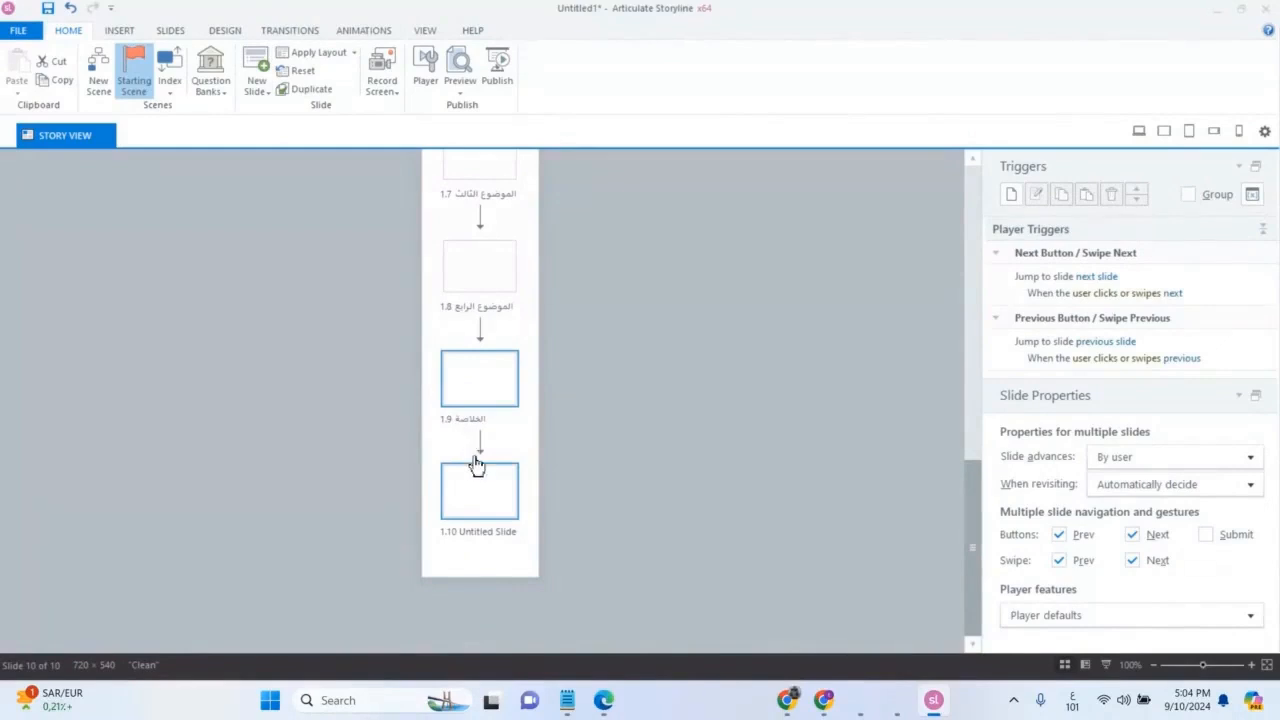
pyautogui.click(476, 534)
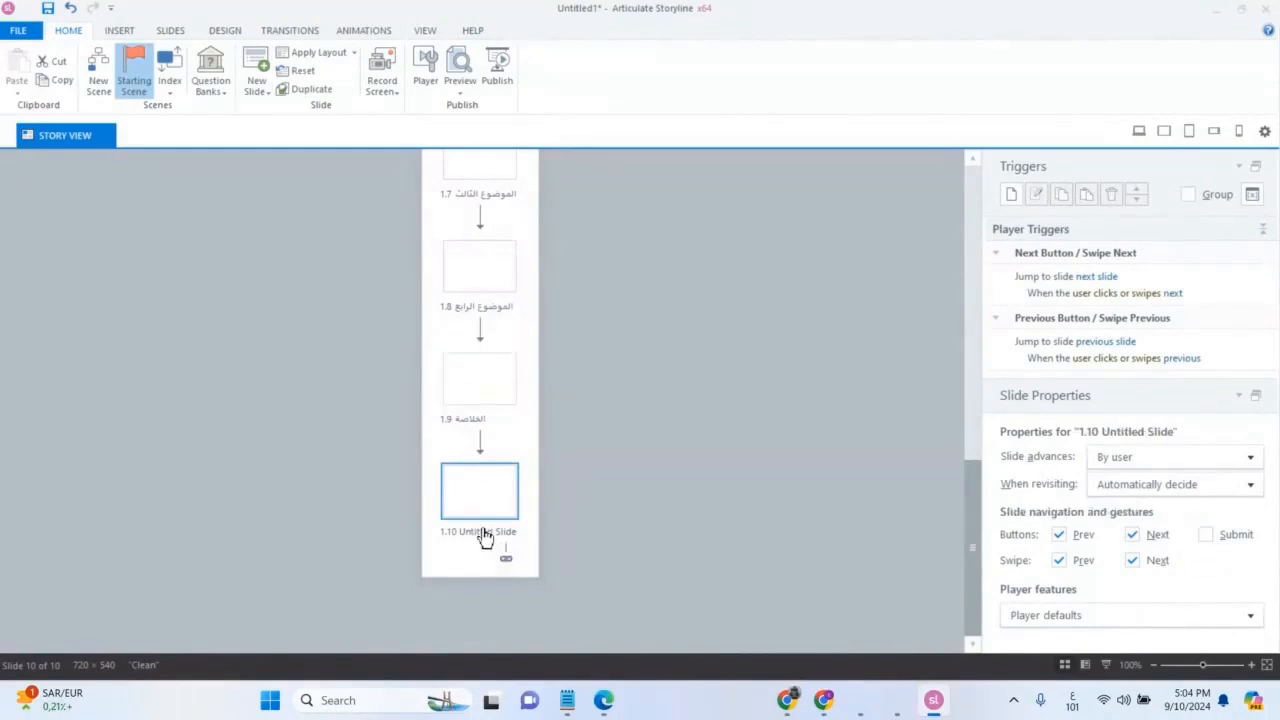
pyautogui.click(474, 533)
pyautogui.write('الاختبار')
pyautogui.press('Return')
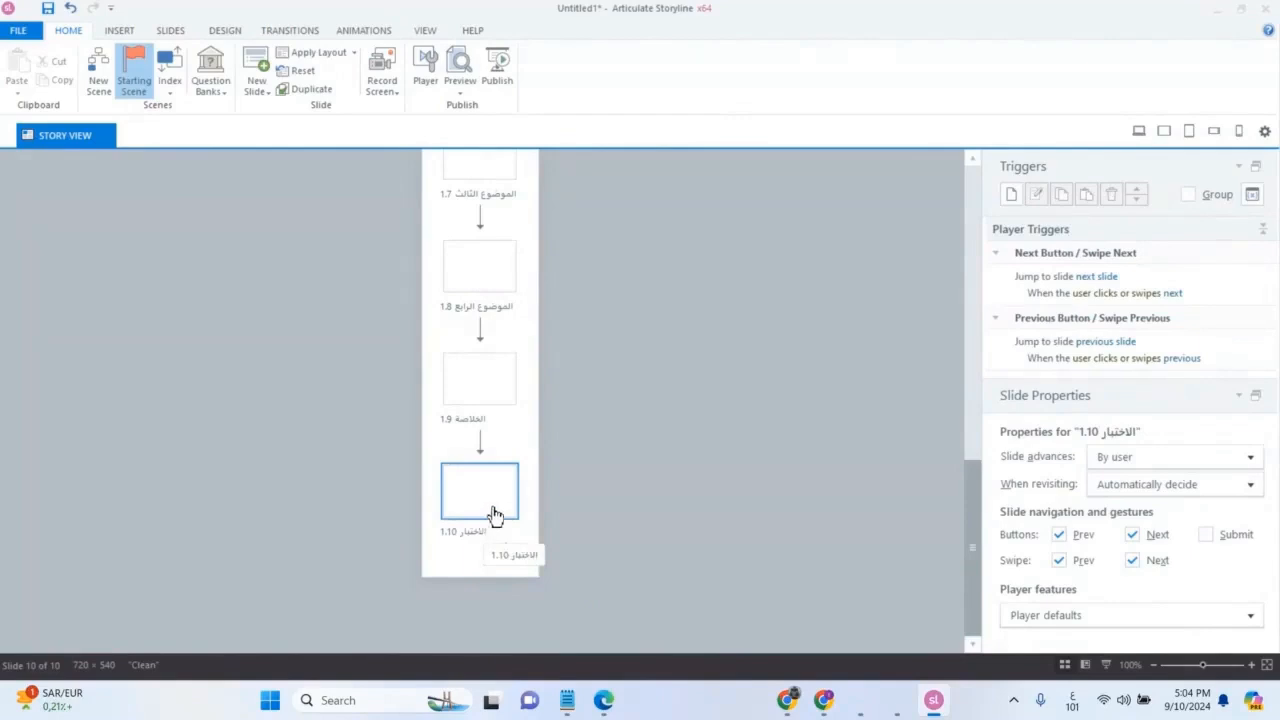
pyautogui.click(225, 100)
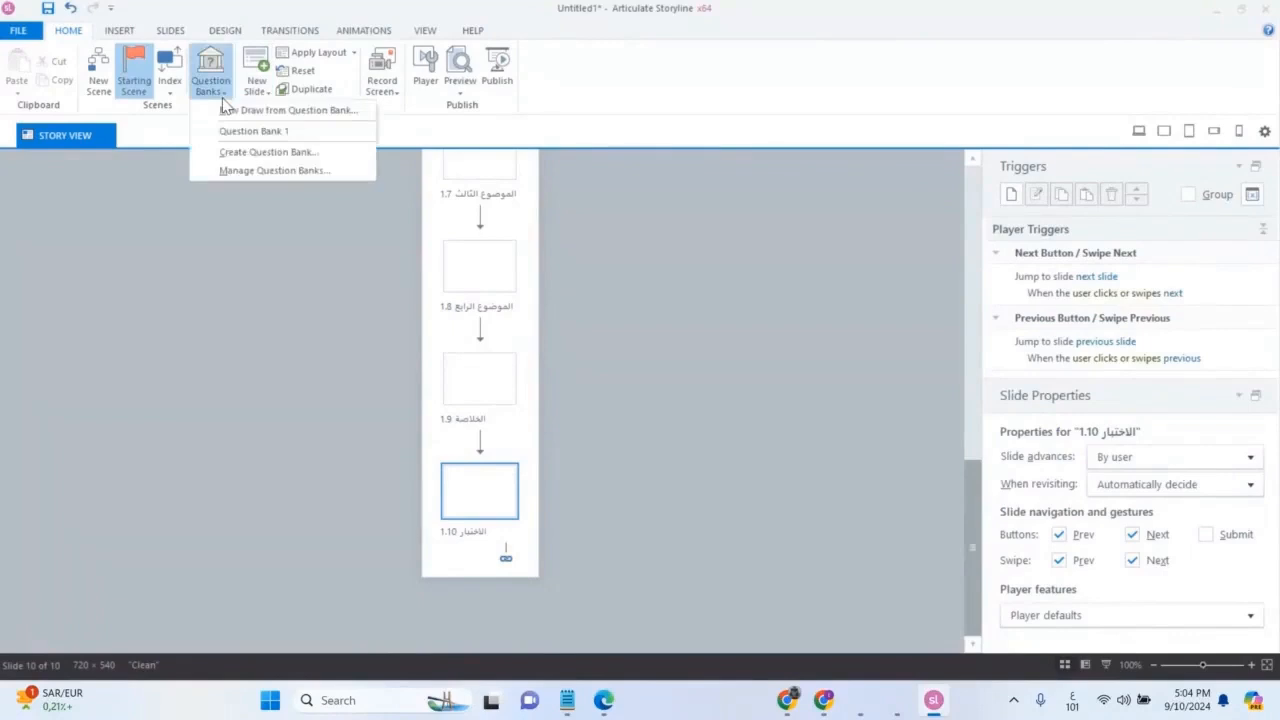
pyautogui.click(552, 134)
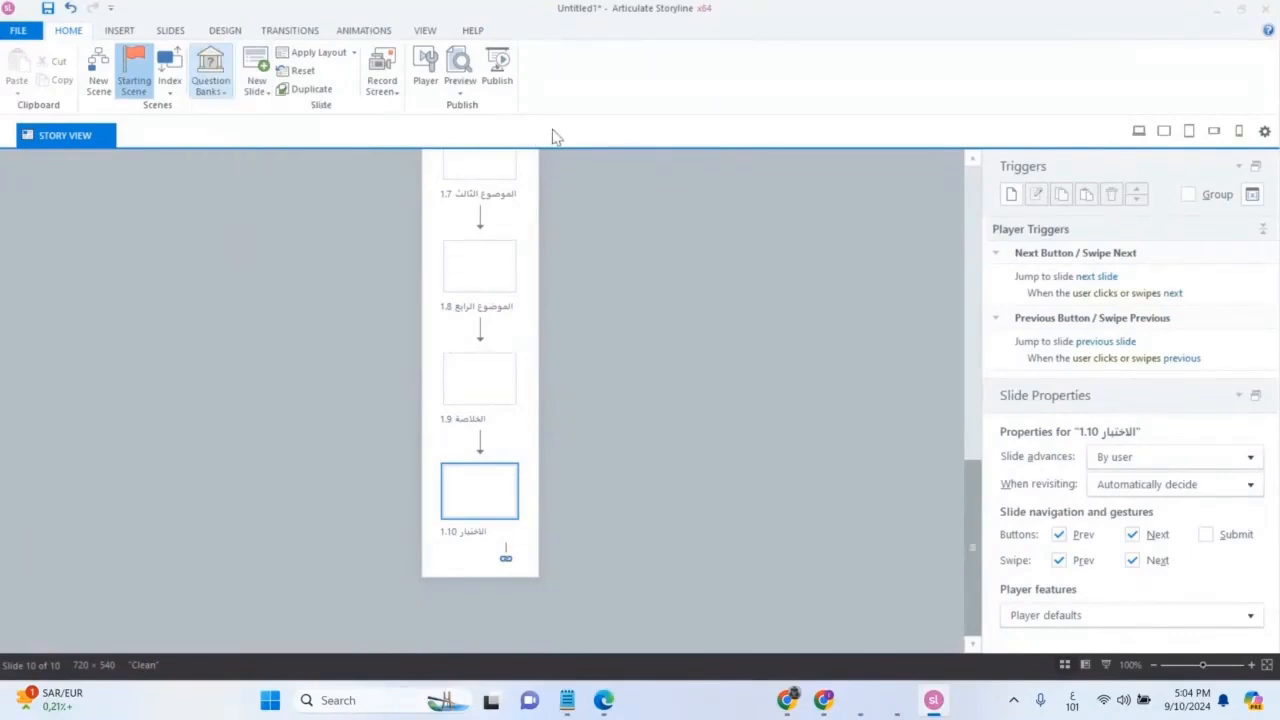
pyautogui.click(256, 92)
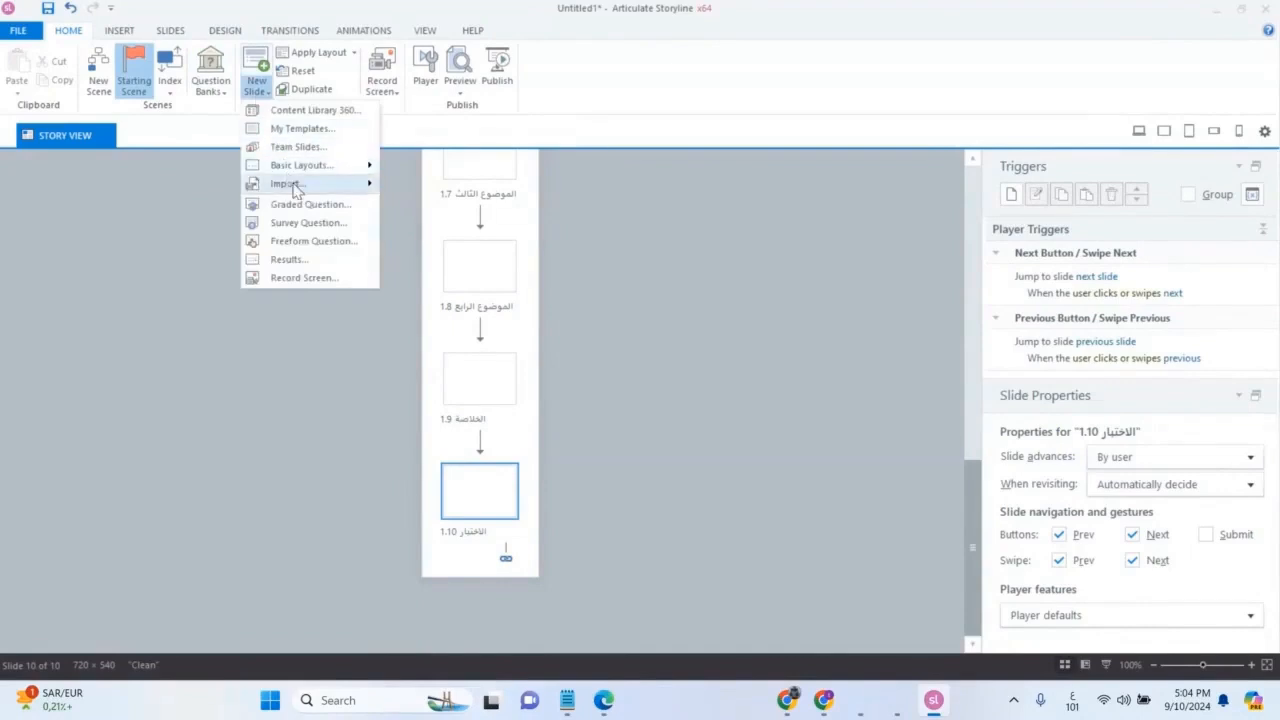
pyautogui.moveTo(326, 166)
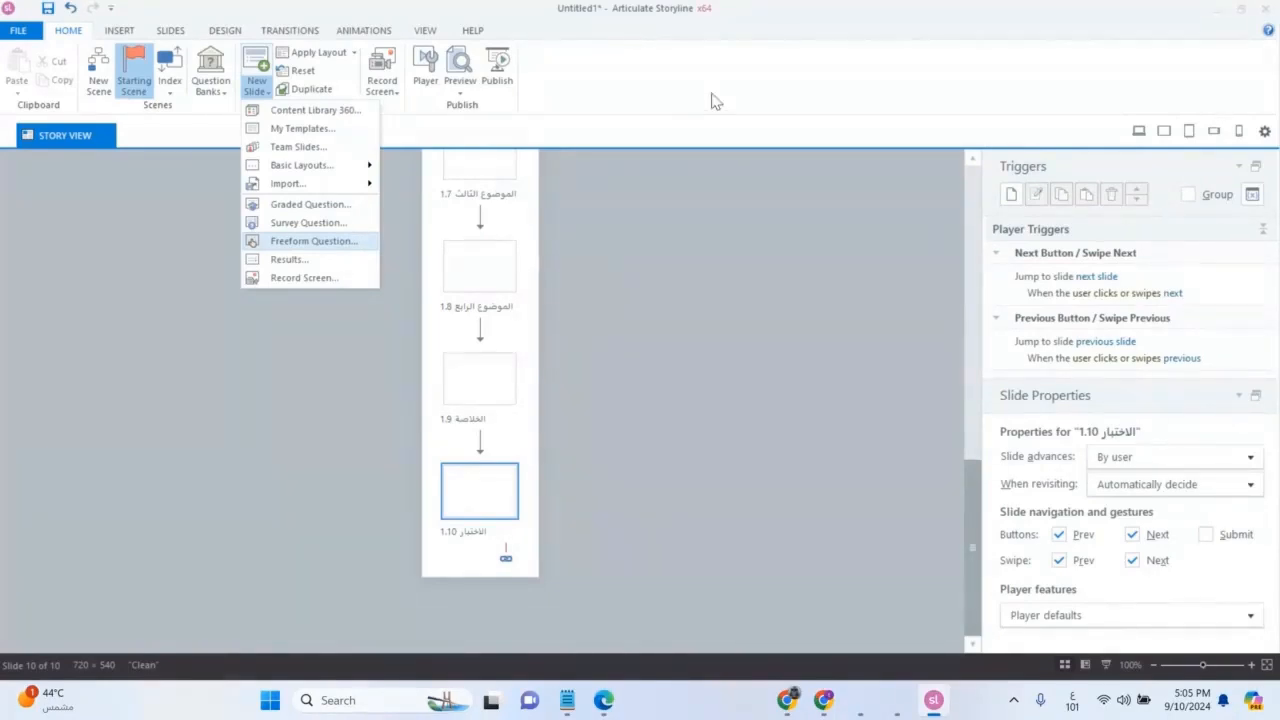
pyautogui.click(716, 100)
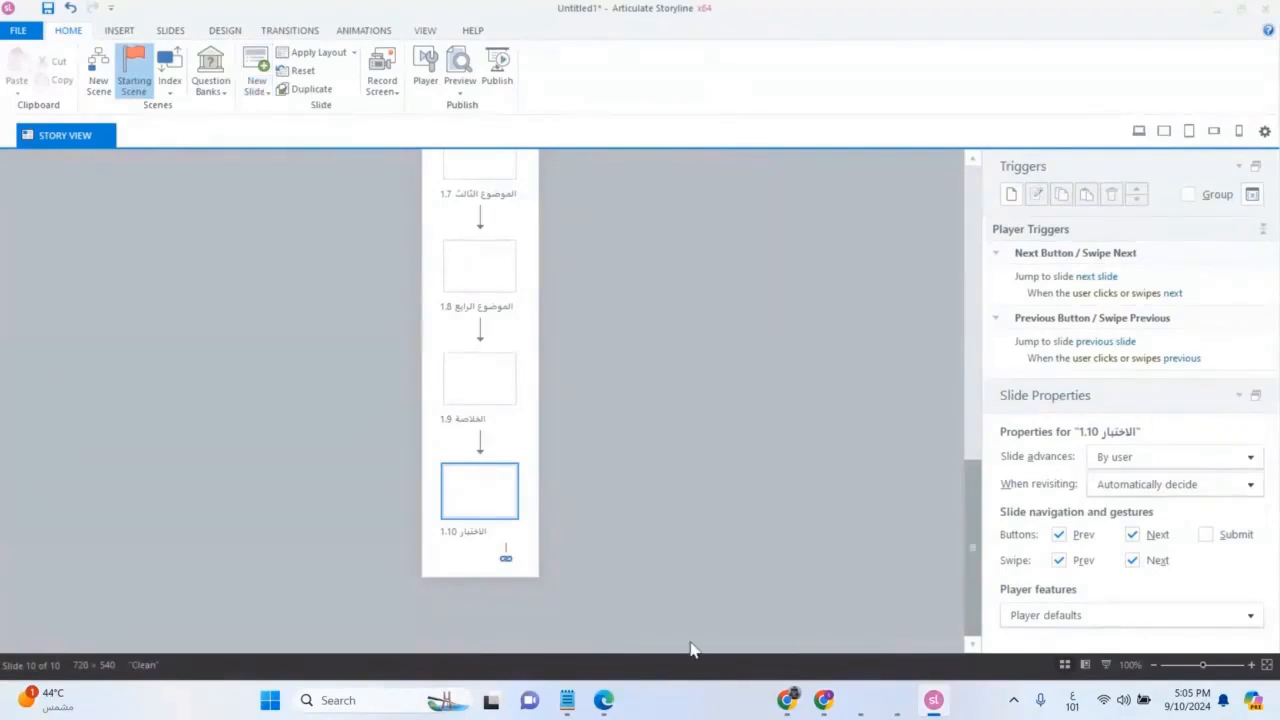
# Review the scene's slide sequence and check the player triggers of the slides "قائمة المحتويات" and "مقدمة".
pyautogui.scroll(2, 391, 450)
pyautogui.scroll(3, 391, 450)
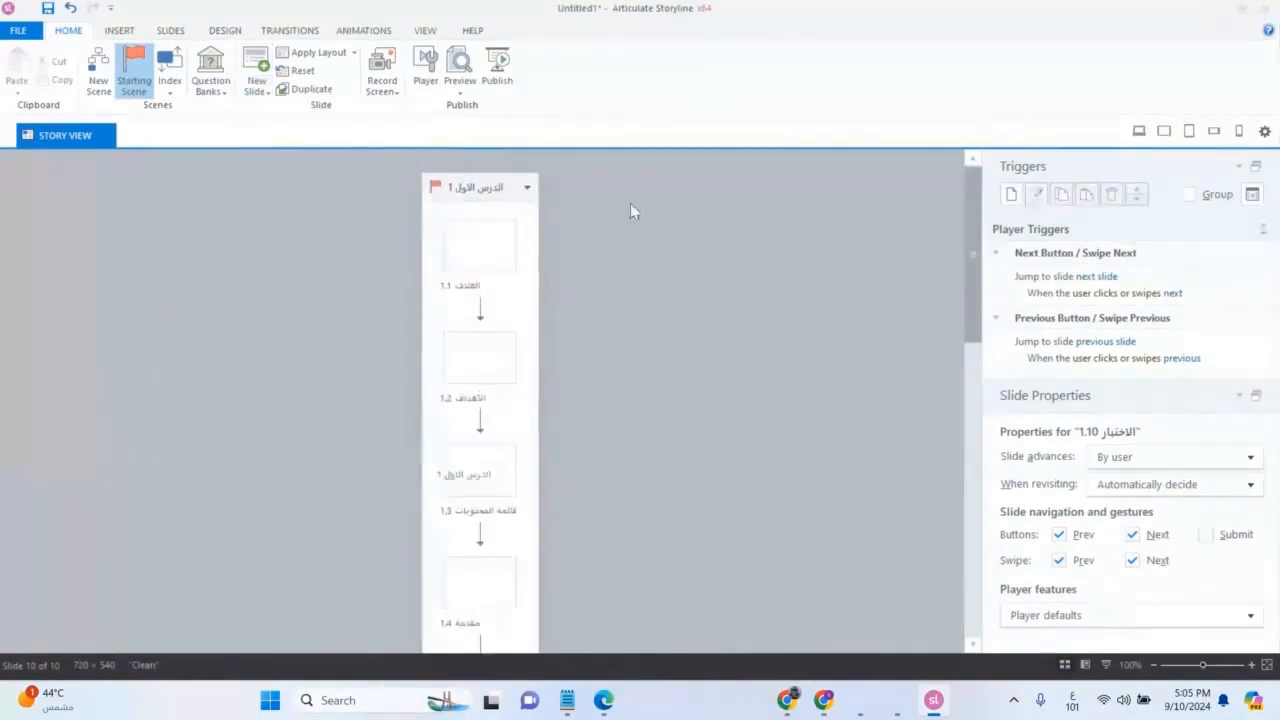
pyautogui.moveTo(481, 241); pyautogui.dragTo(487, 243)
pyautogui.scroll(-3, 490, 250)
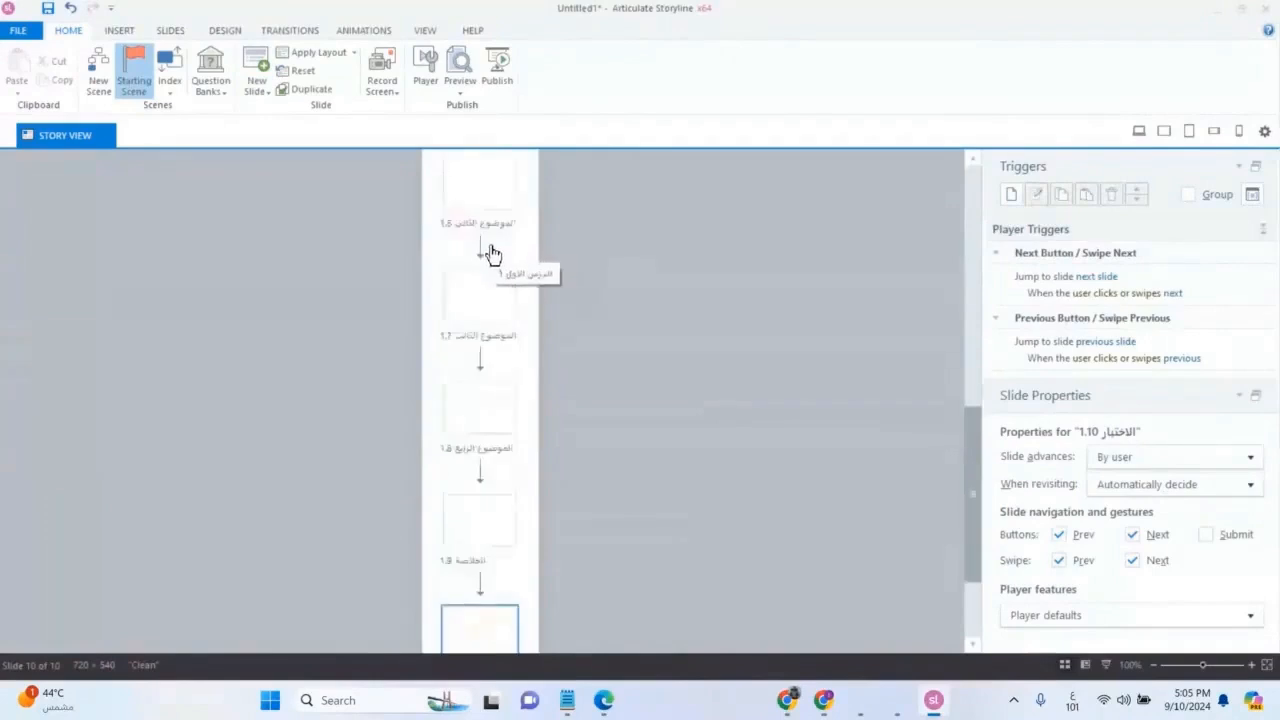
pyautogui.scroll(3, 491, 263)
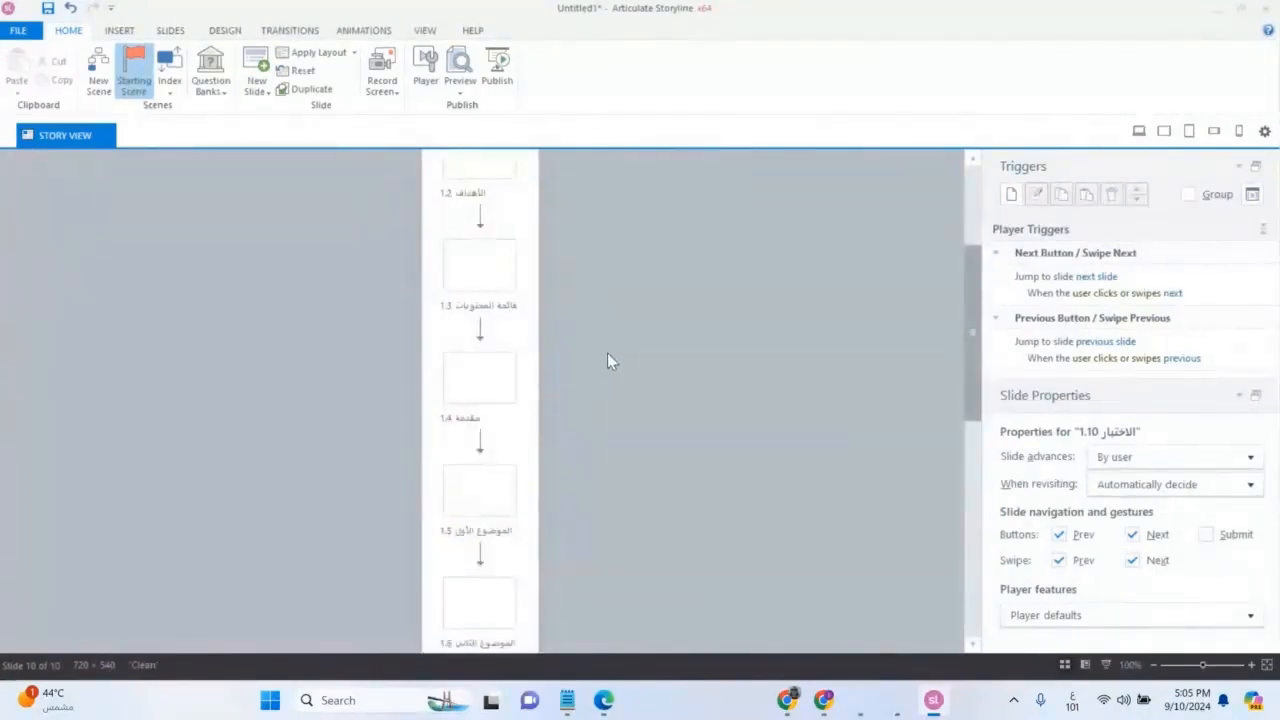
pyautogui.click(497, 288)
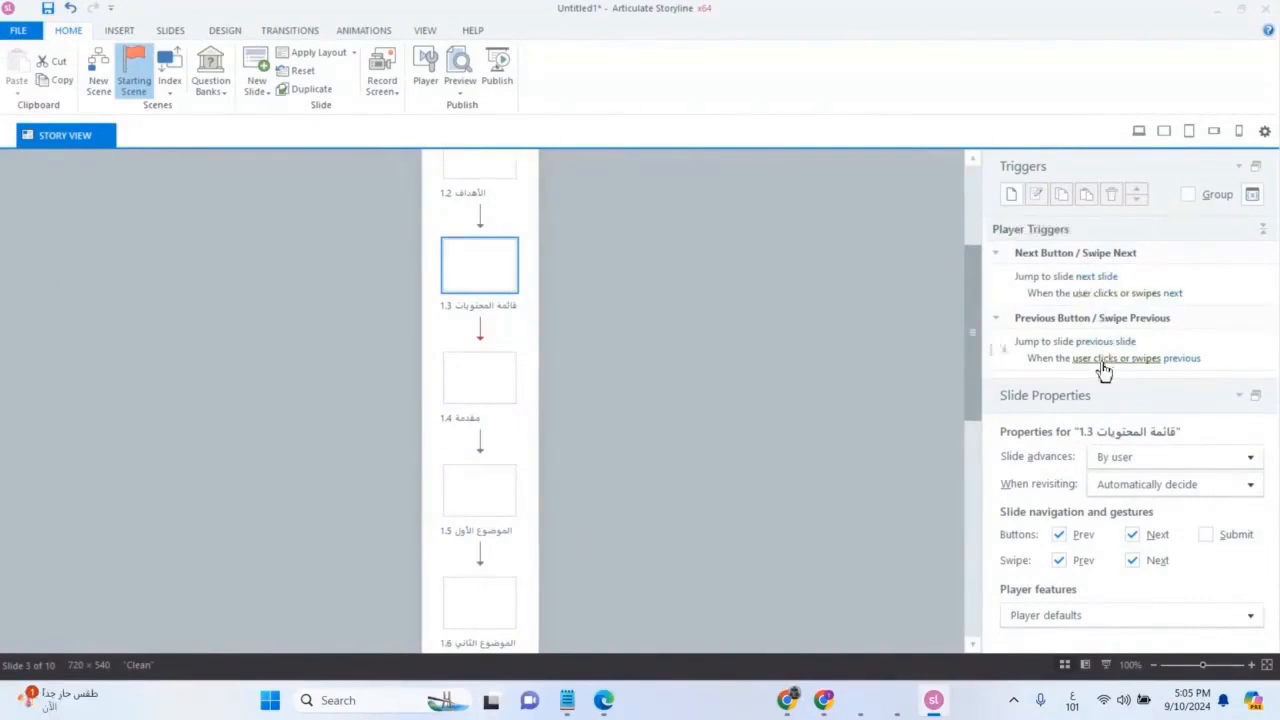
pyautogui.click(484, 389)
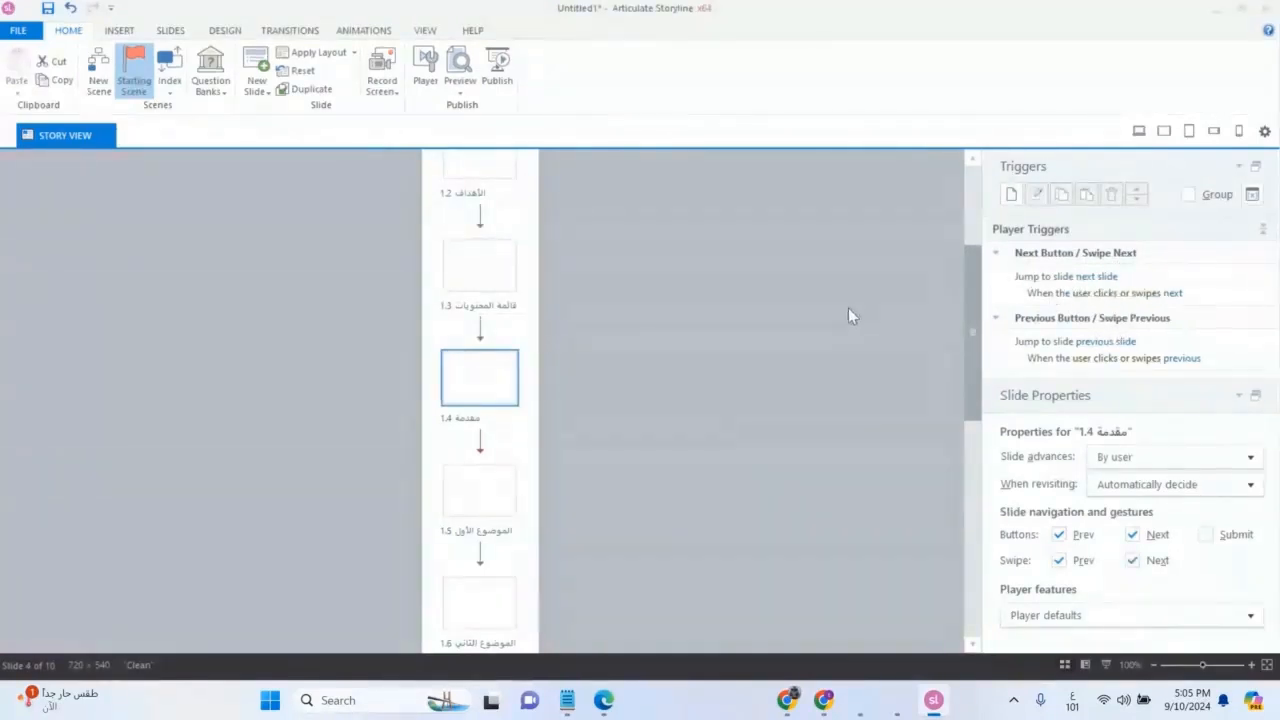
# Examine the event choices for a new trigger on the slide "قائمة المحتويات" and close the Trigger Wizard without adding one.
pyautogui.click(498, 288)
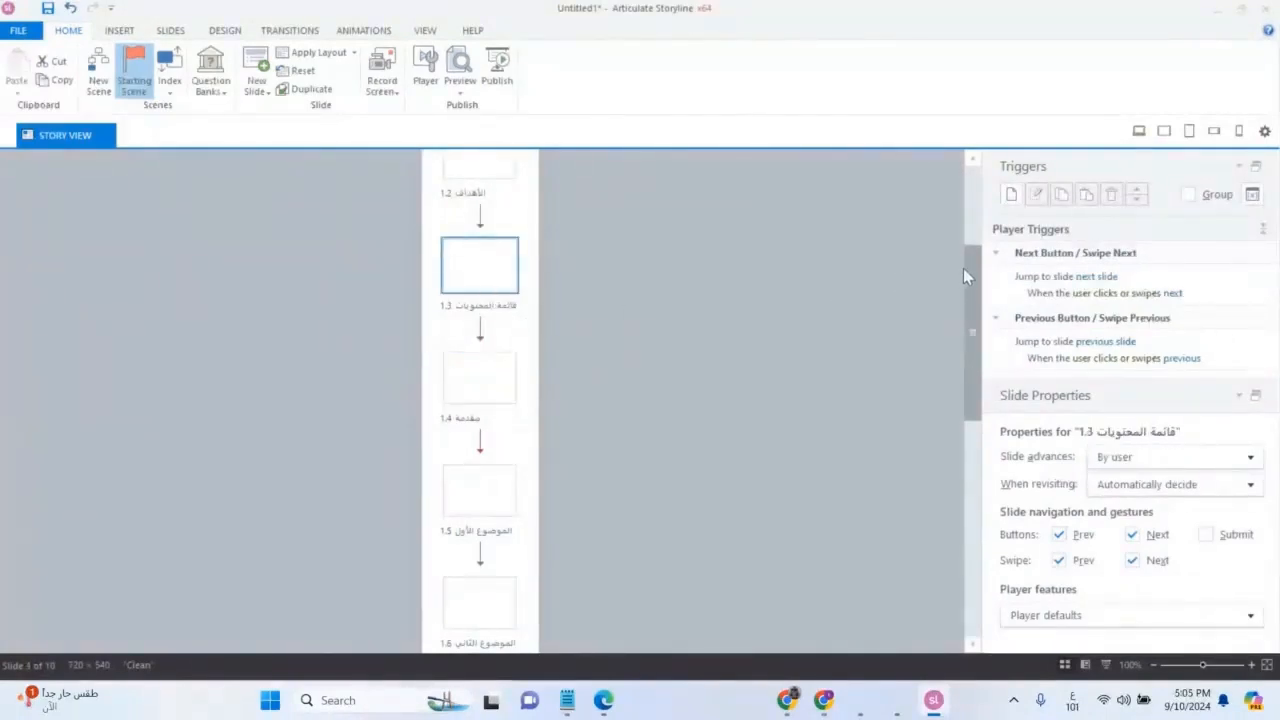
pyautogui.click(1011, 196)
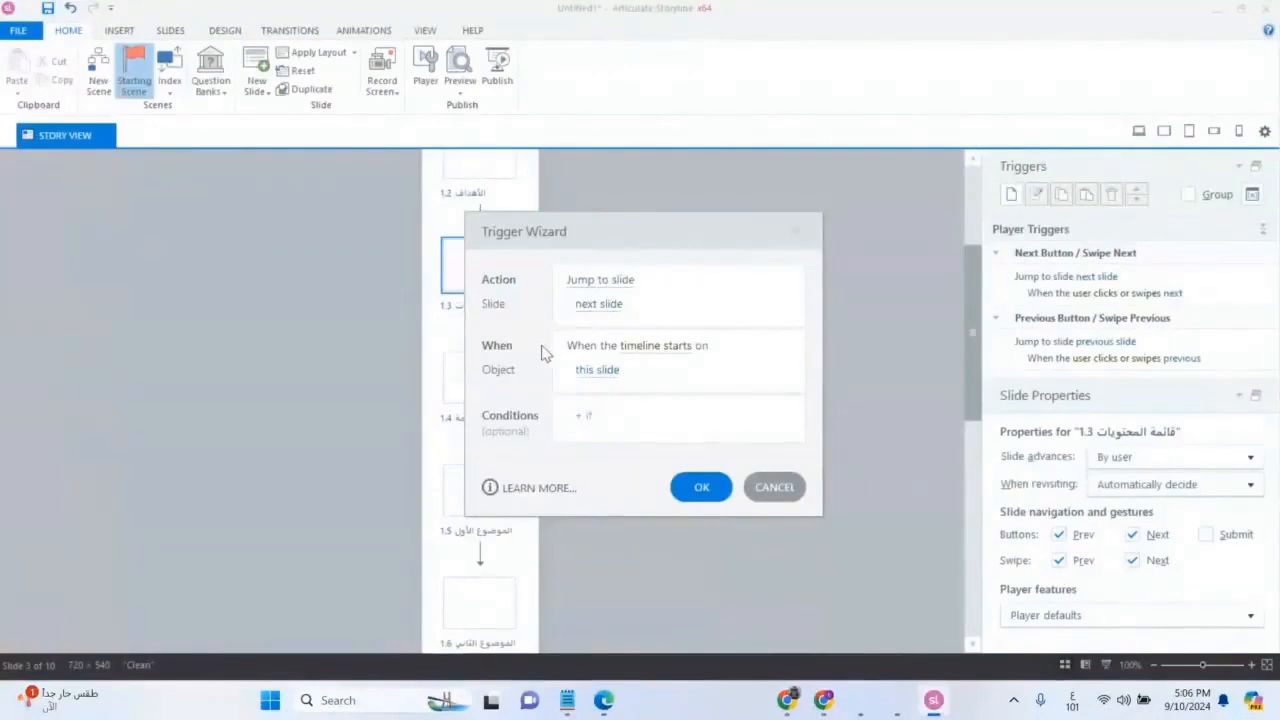
pyautogui.click(660, 347)
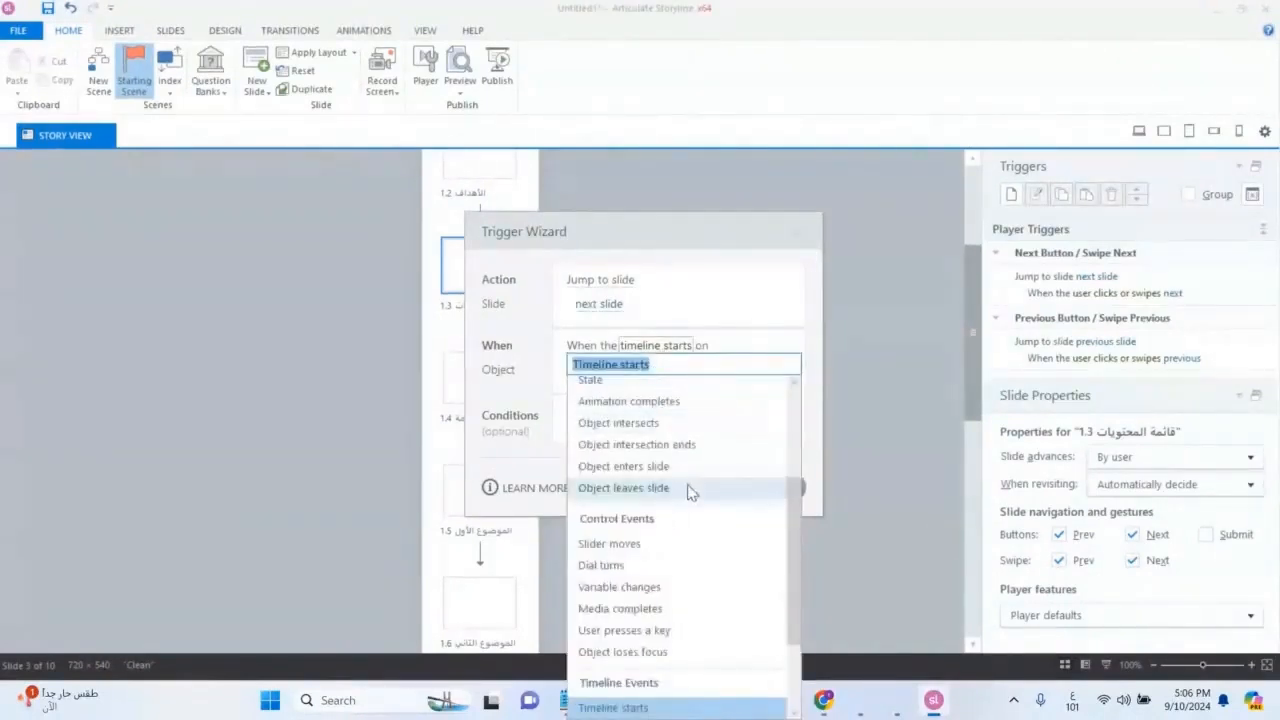
pyautogui.scroll(-3, 688, 489)
pyautogui.scroll(3, 688, 489)
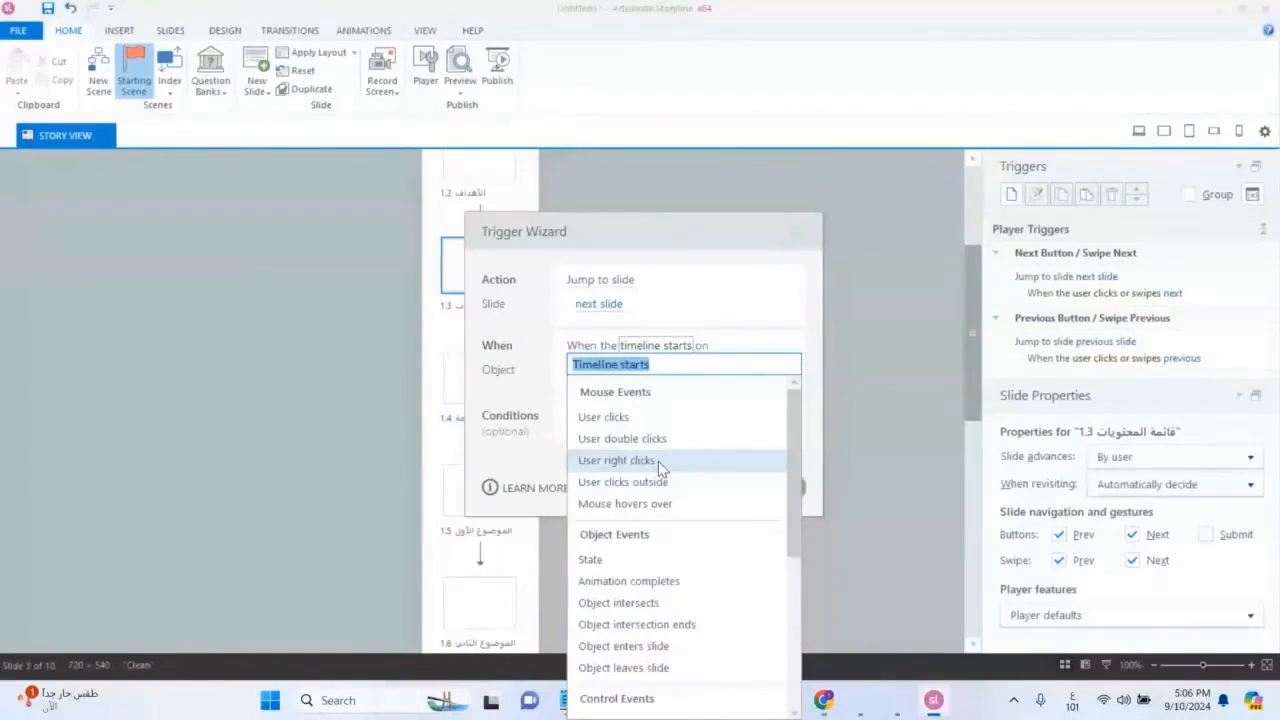
pyautogui.scroll(-1, 660, 467)
pyautogui.scroll(-5, 659, 465)
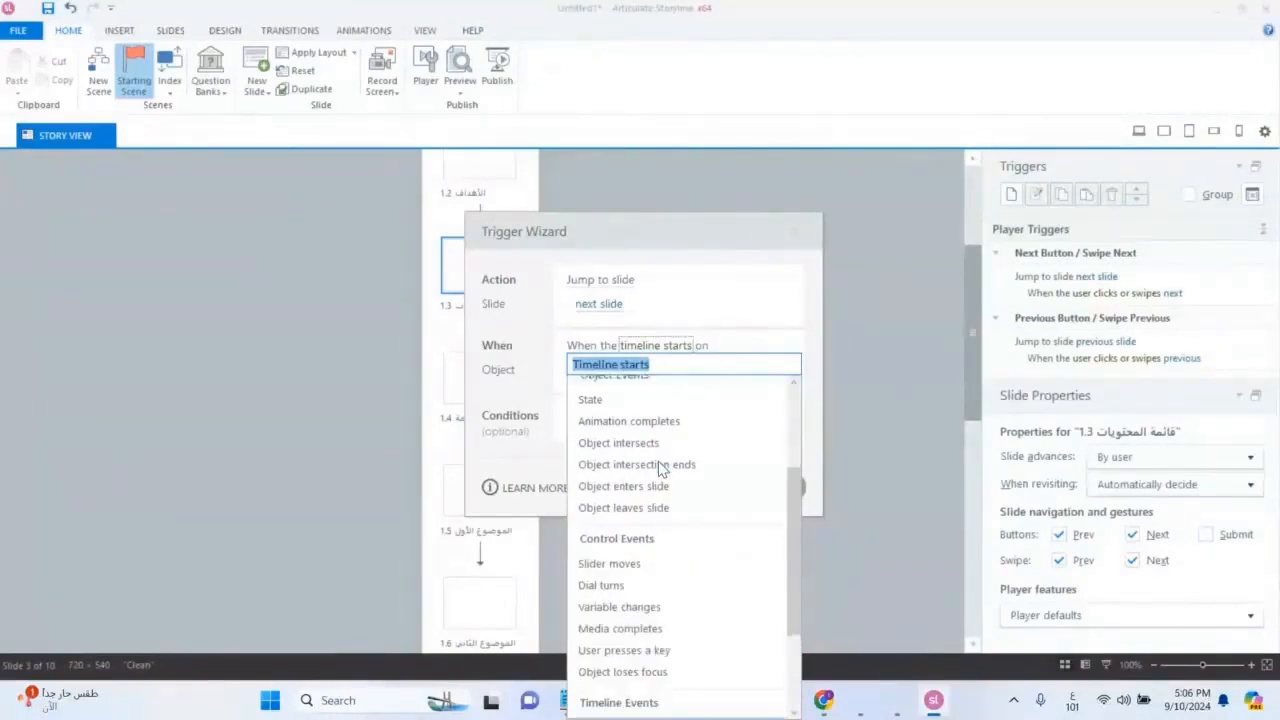
pyautogui.scroll(-1, 658, 461)
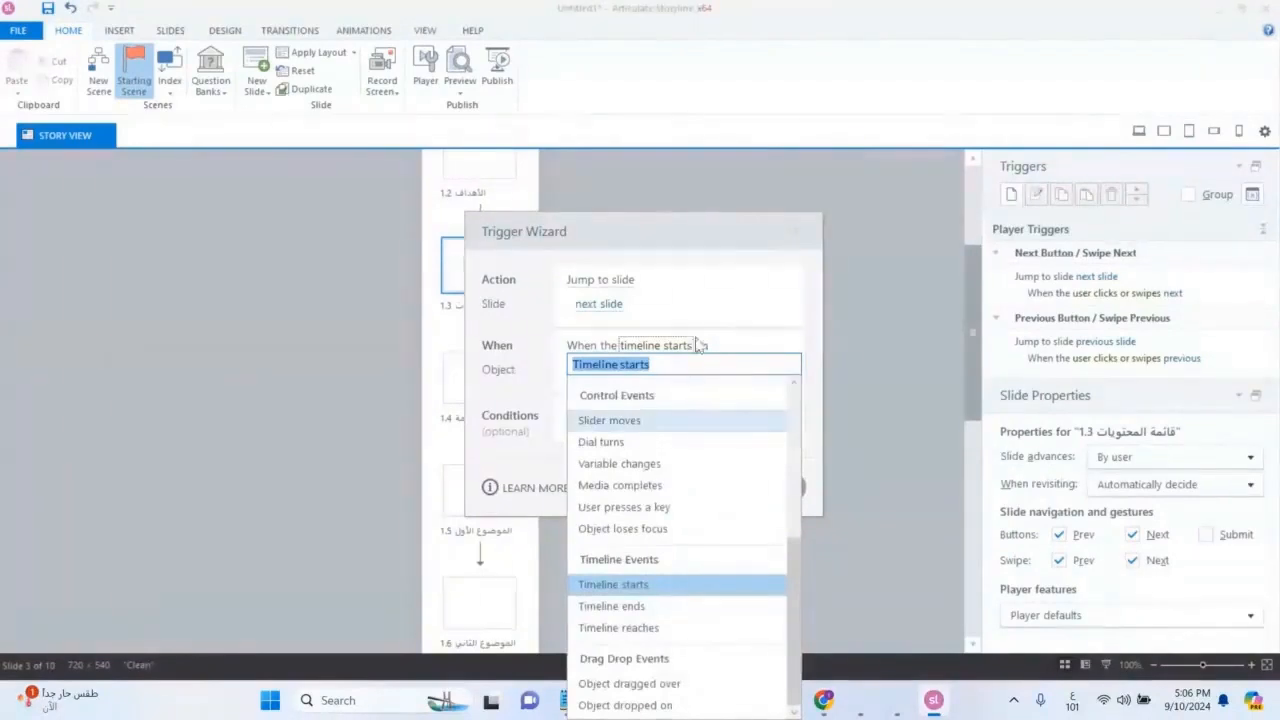
pyautogui.click(722, 242)
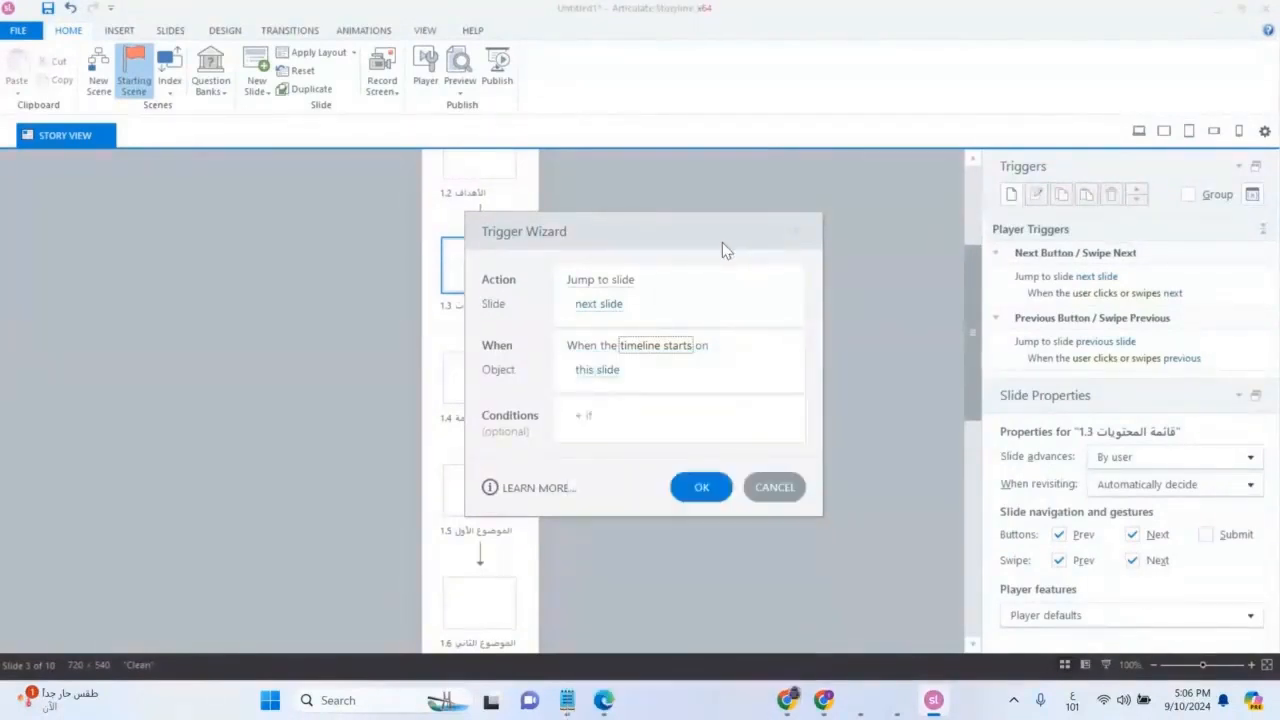
pyautogui.click(777, 487)
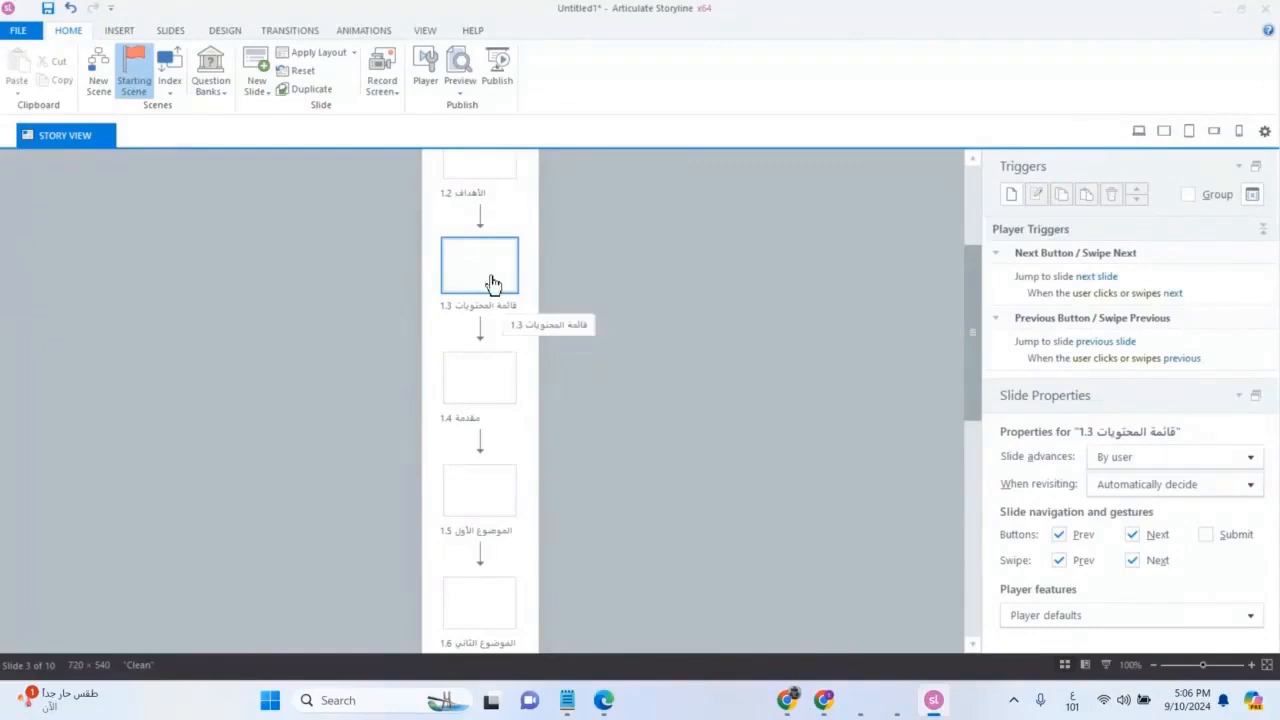
# Open the slide "قائمة المحتويات" for editing and display the commands for inserting media, text and interactive objects.
pyautogui.scroll(-3, 500, 380)
pyautogui.scroll(-5, 500, 380)
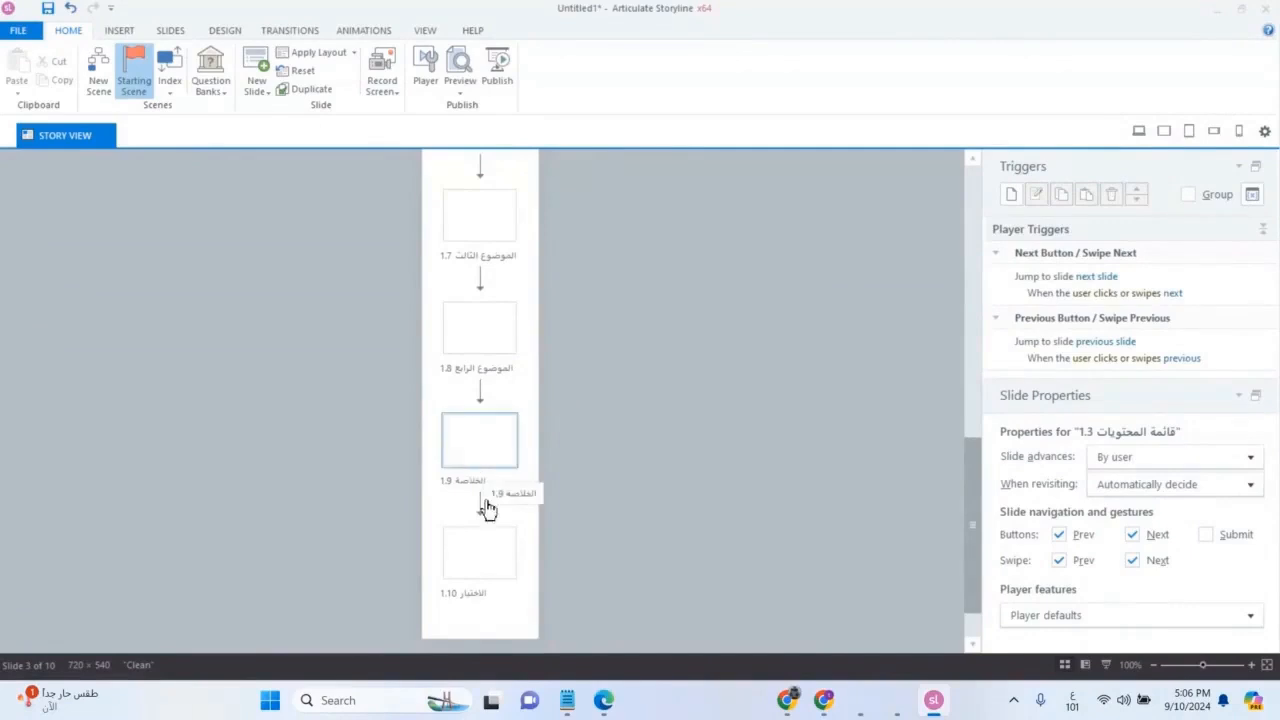
pyautogui.scroll(6, 497, 480)
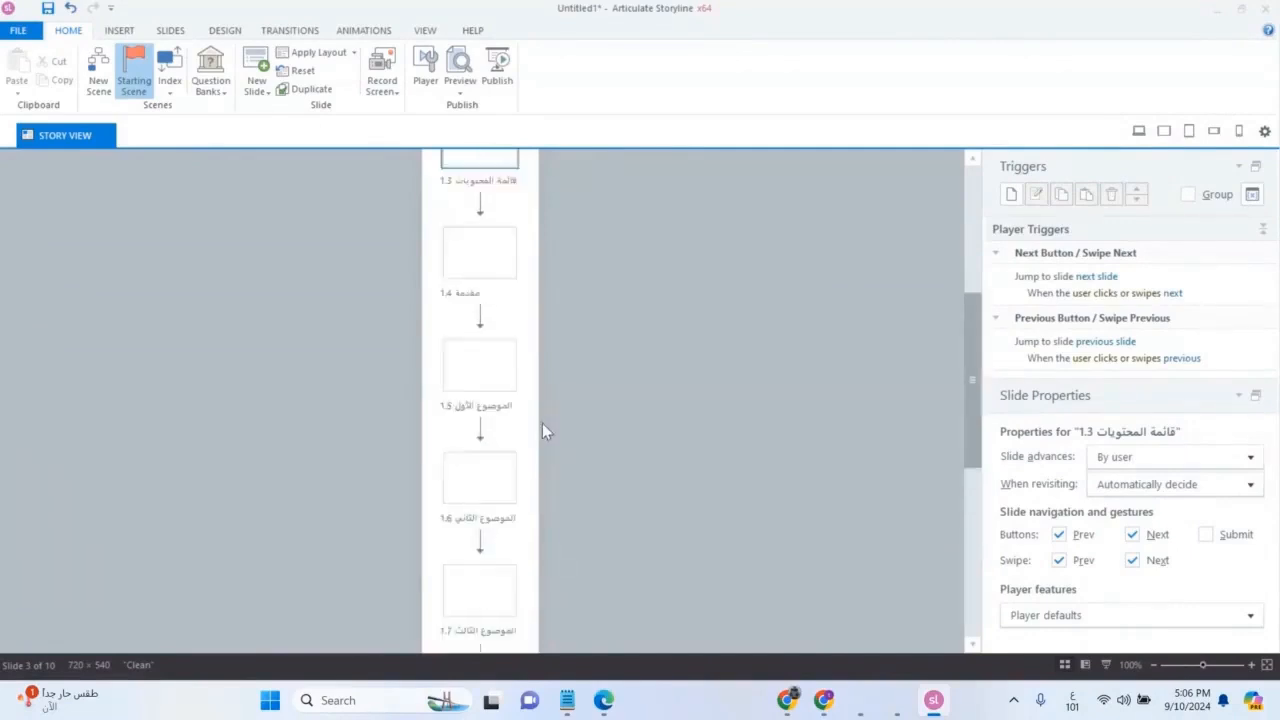
pyautogui.scroll(5, 542, 423)
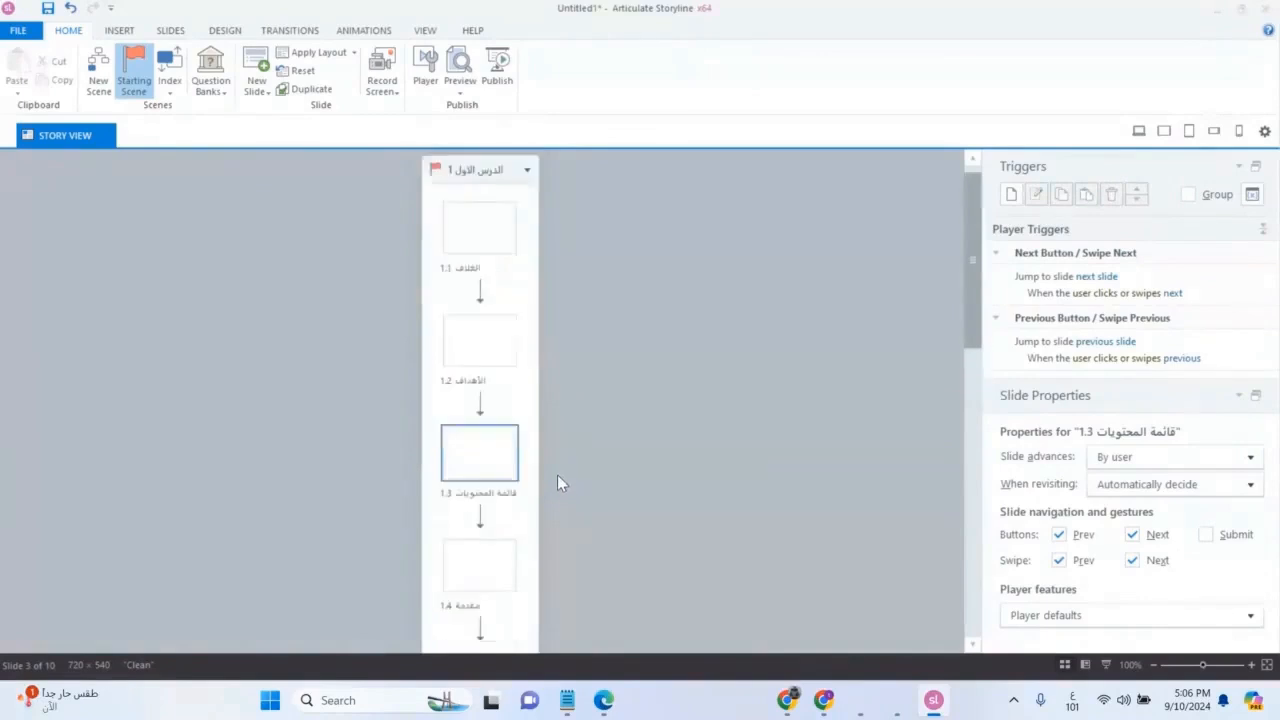
pyautogui.scroll(1, 561, 484)
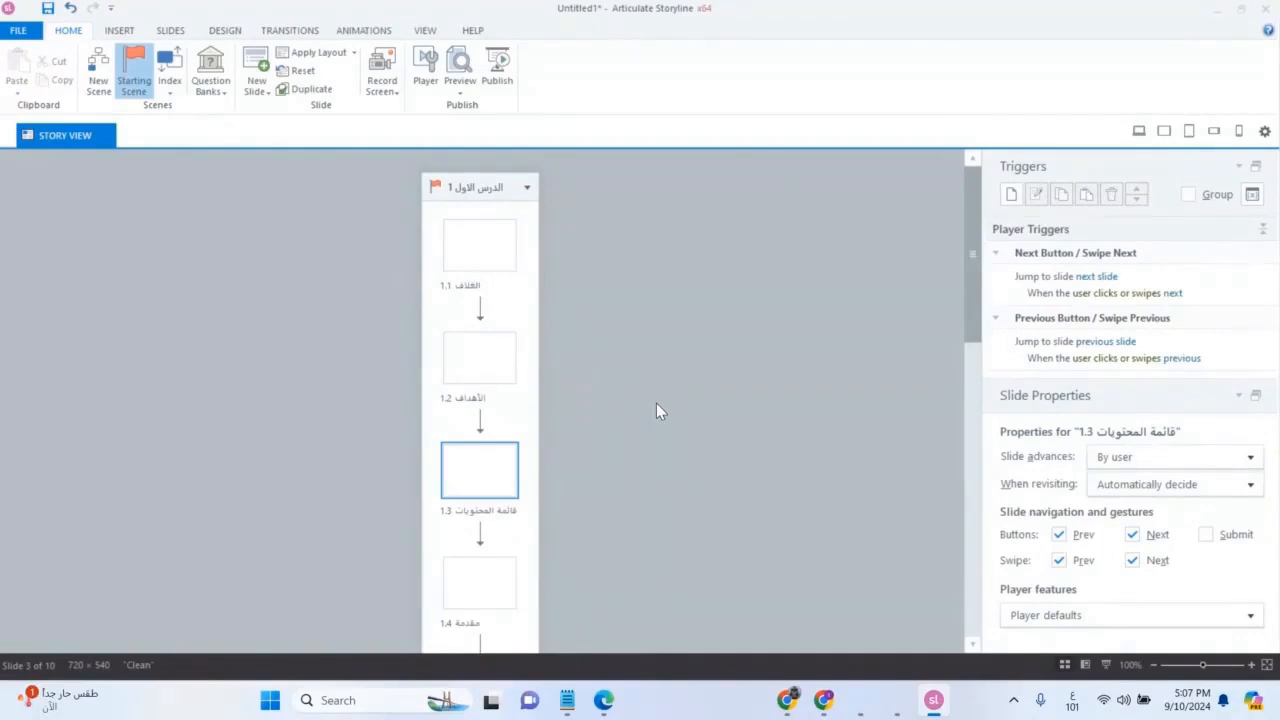
pyautogui.click(490, 475)
pyautogui.doubleClick(490, 475)
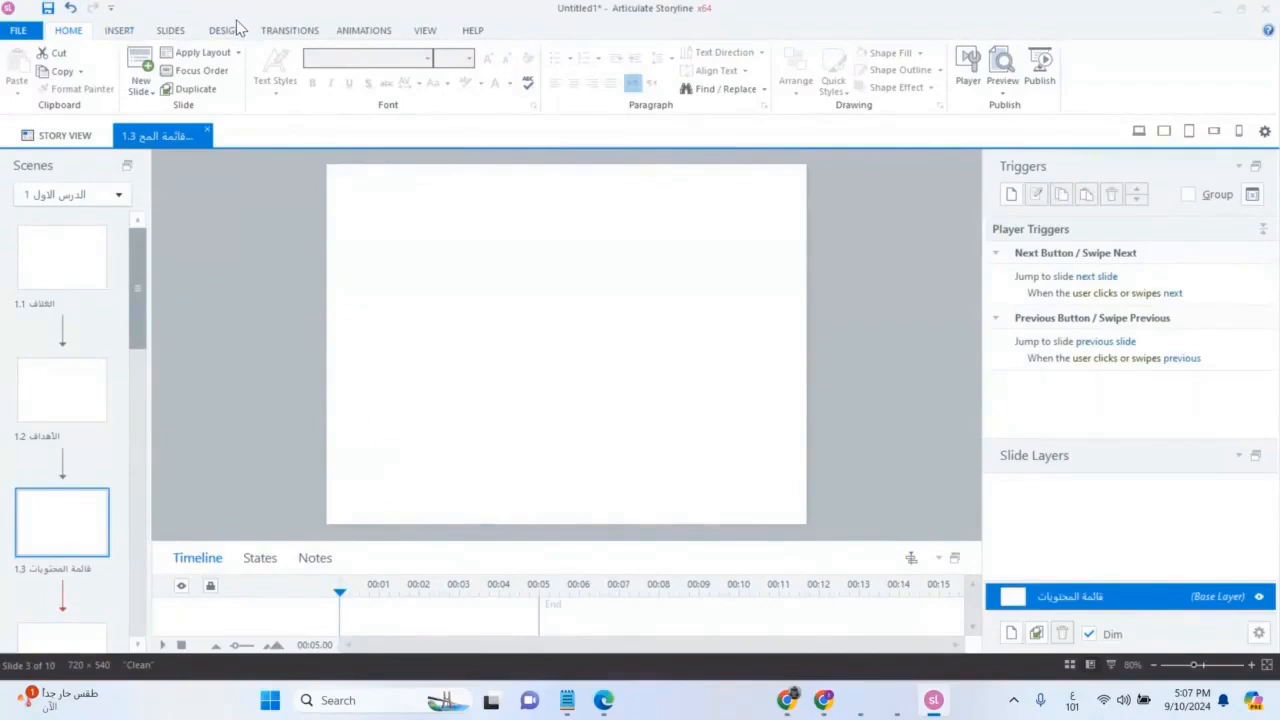
pyautogui.click(131, 33)
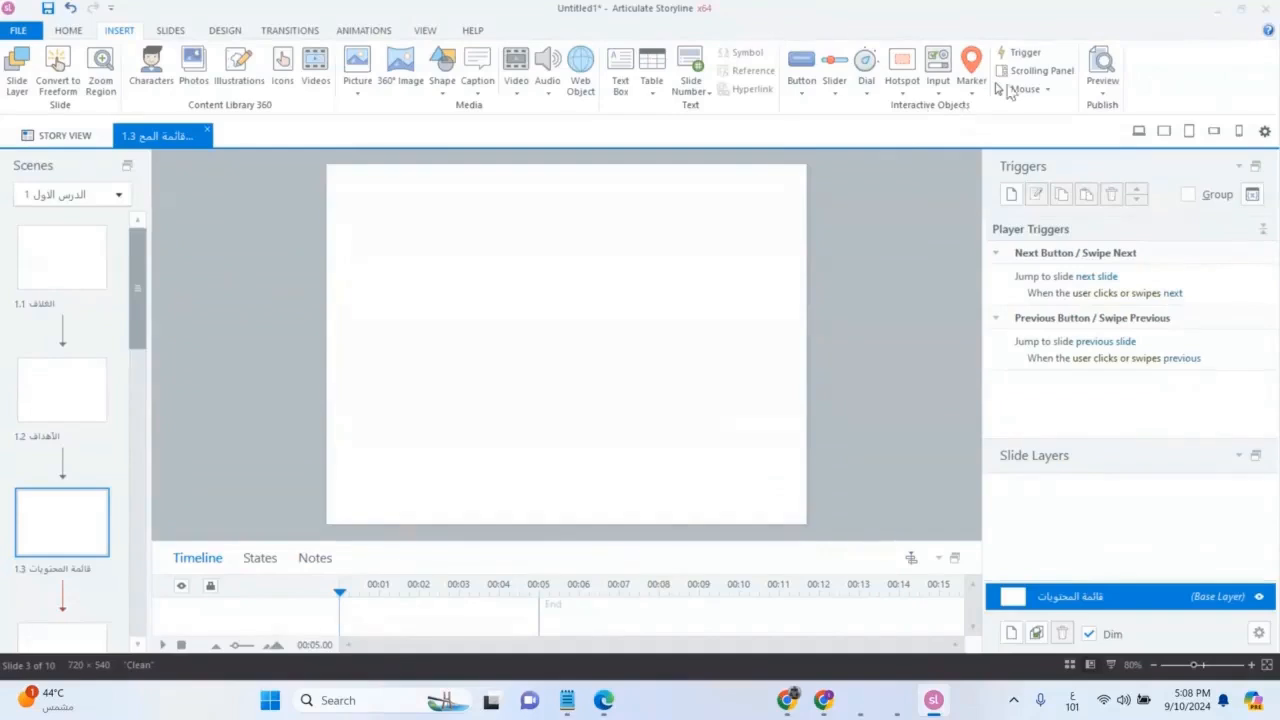
pyautogui.press('XF86AudioRaiseVolume')
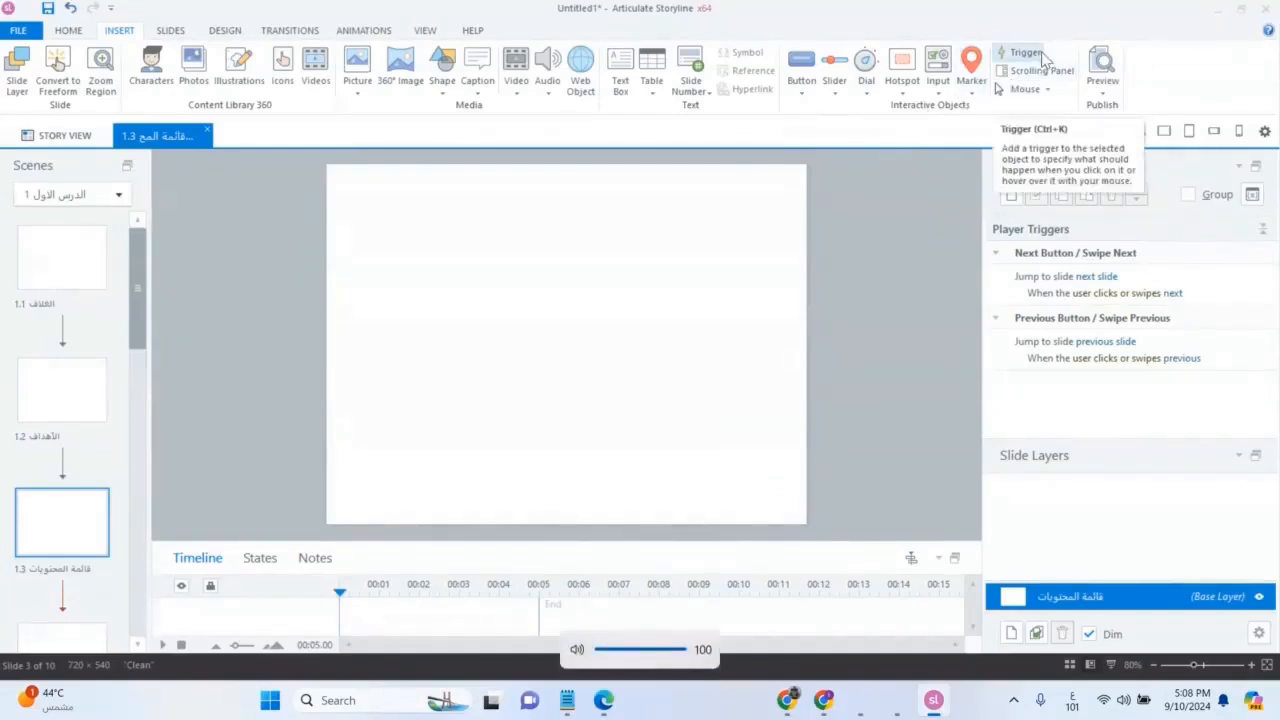